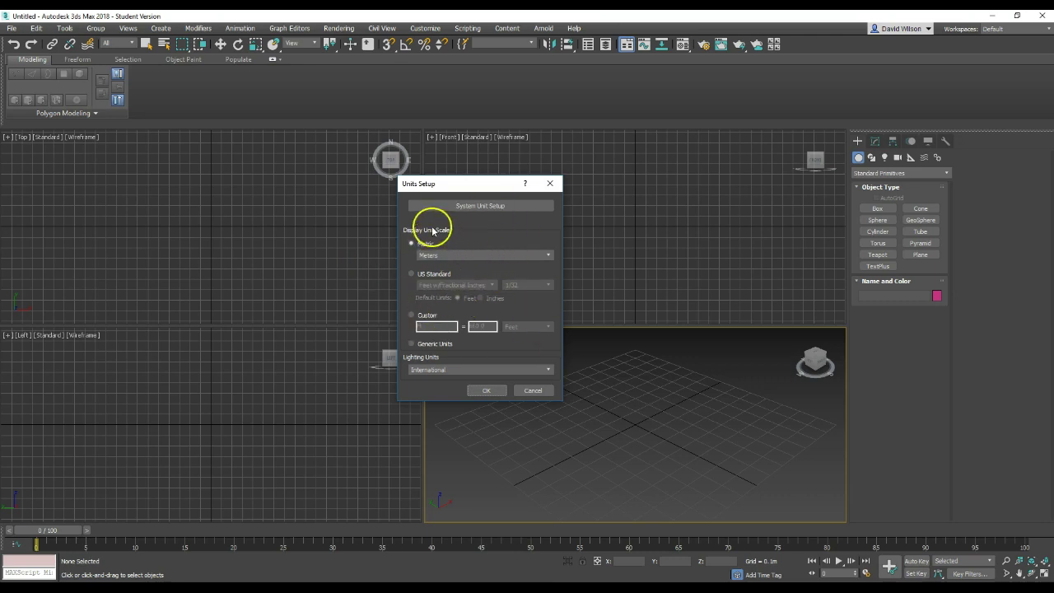
Step: Set the system unit scale so that 1 unit equals 1.0 centimeters
left_click(488, 206)
left_click_drag(475, 223, 648, 193)
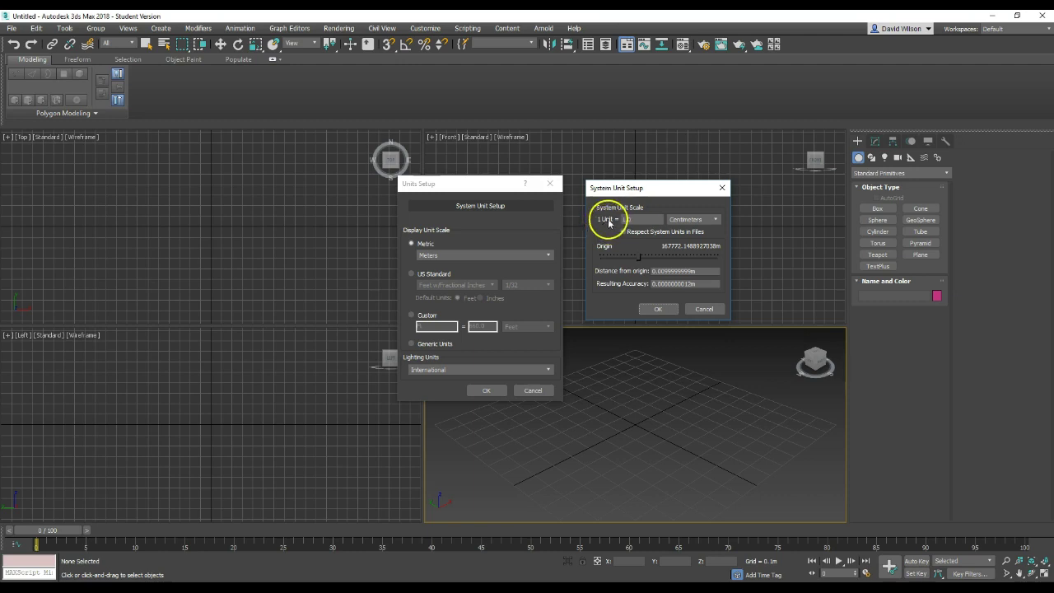
left_click(635, 219)
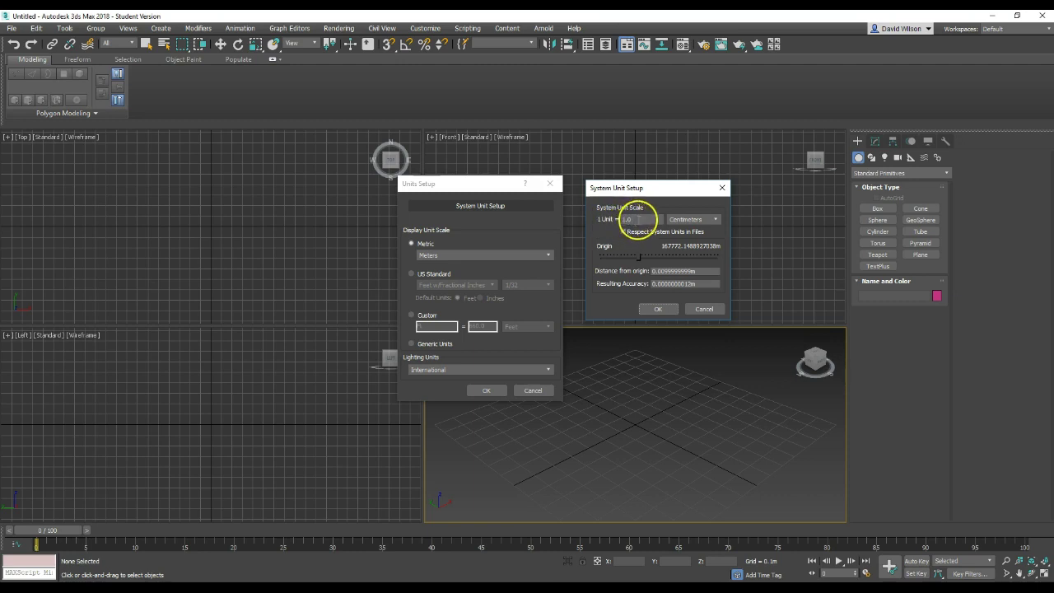
left_click(699, 222)
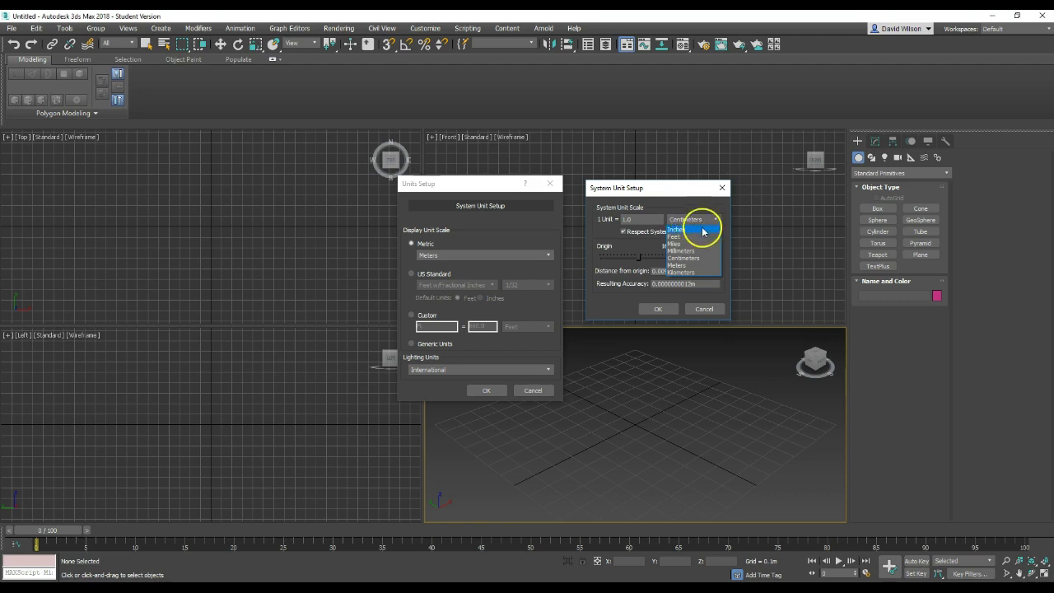
left_click(683, 258)
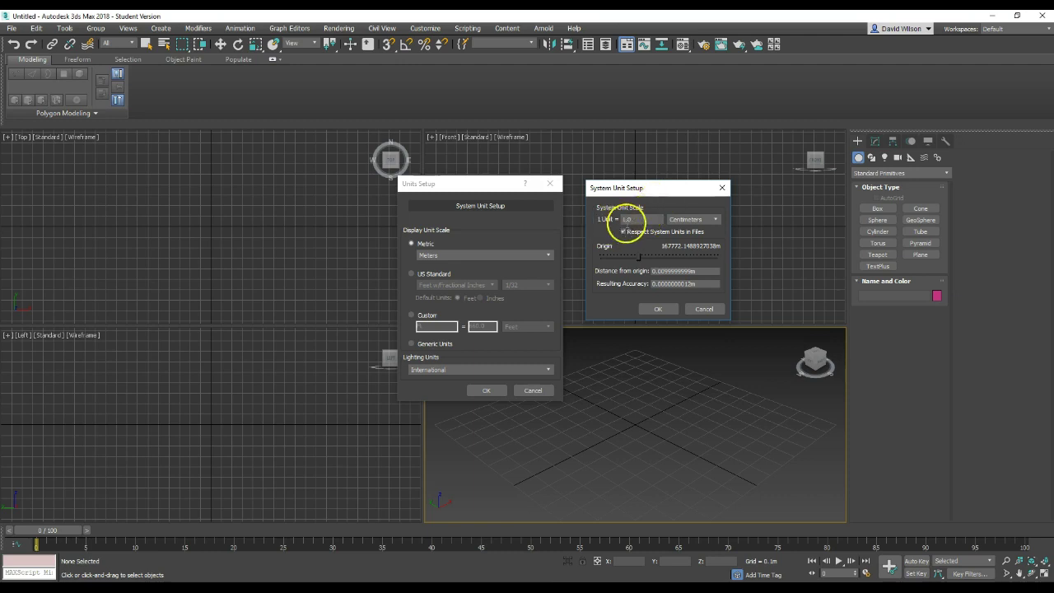
left_click(663, 312)
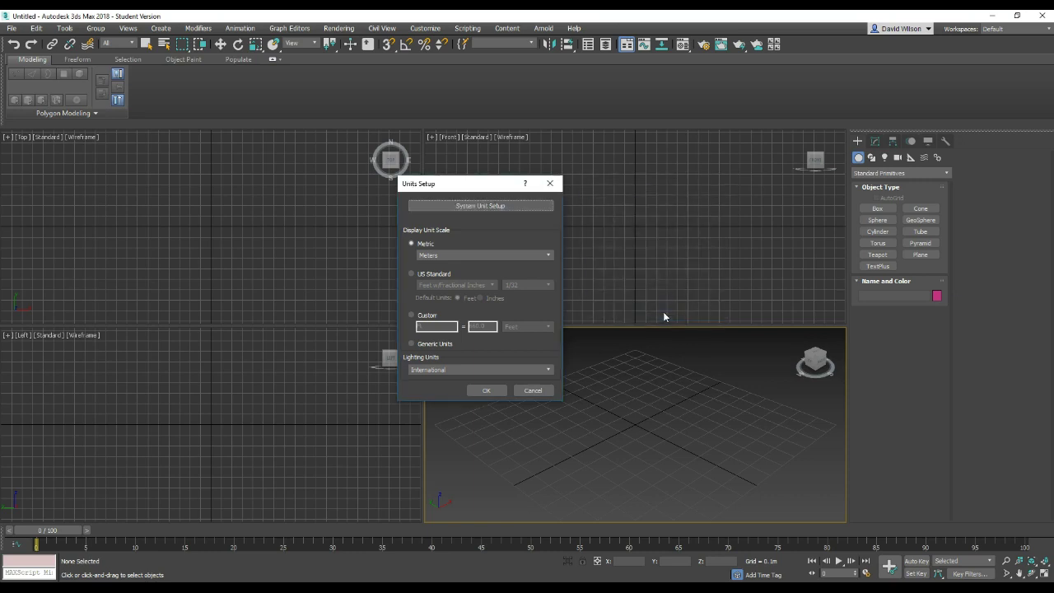
Step: Set the display unit scale to metric meters and apply the units setup
left_click_drag(485, 186, 545, 195)
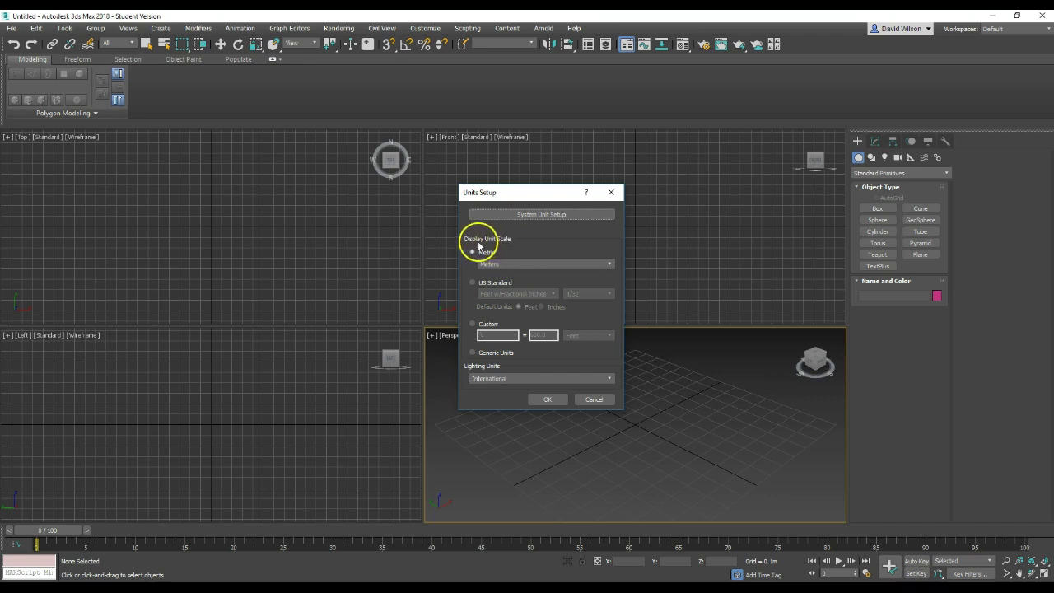
left_click(531, 264)
left_click(518, 292)
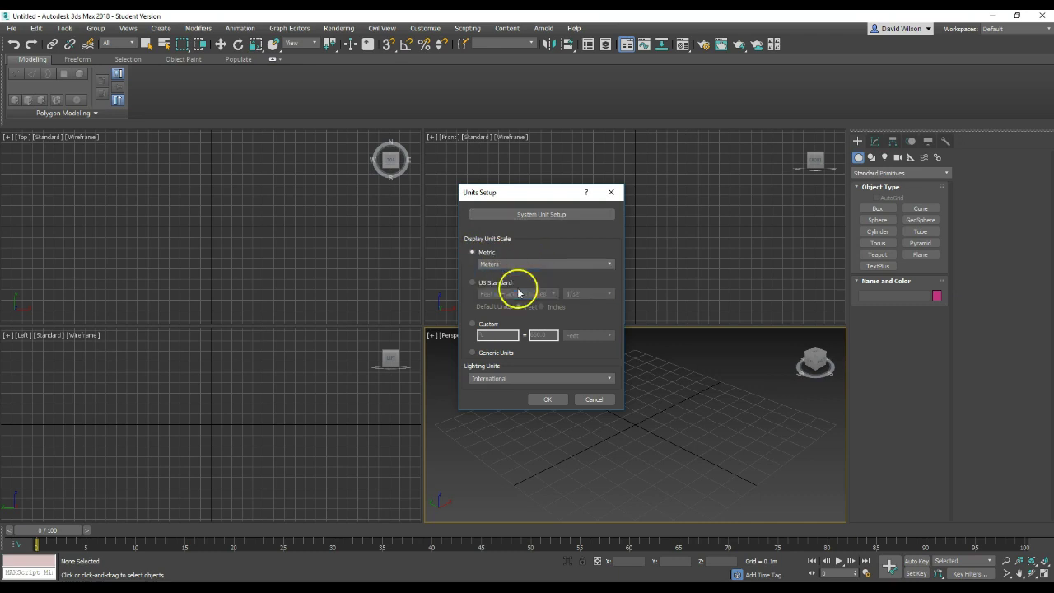
left_click(549, 400)
Step: Create a box about 0.43 m long, 0.38 m wide and 0.32 m high near the grid centre in the perspective view
left_click(877, 208)
left_click_drag(600, 430, 715, 431)
left_click(707, 360)
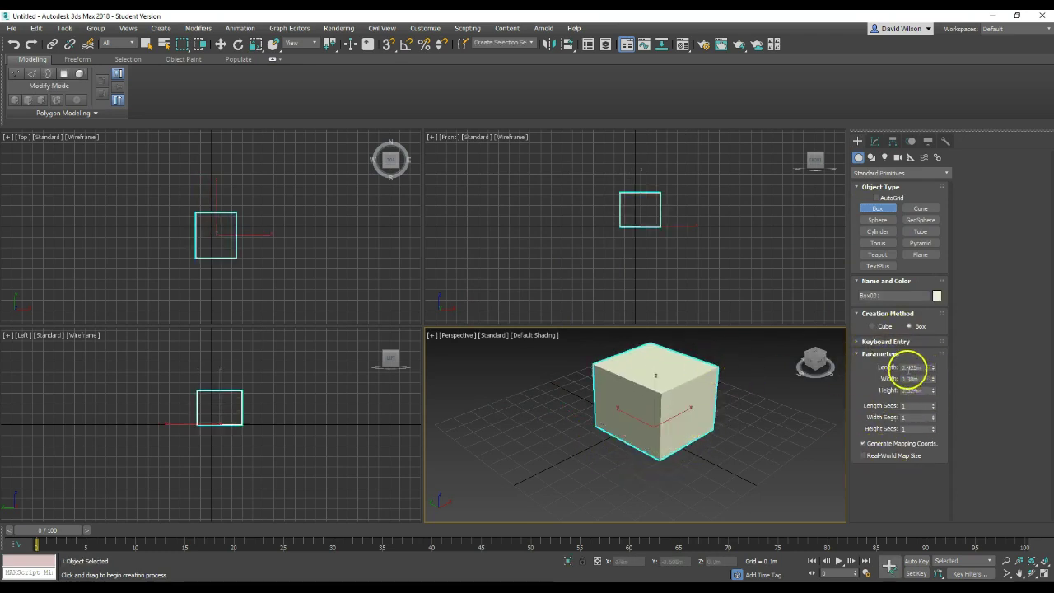
Step: Set the box's length, width and height to 1.0 m each and show only the perspective view
double_click(909, 367)
type("1")
key("Return")
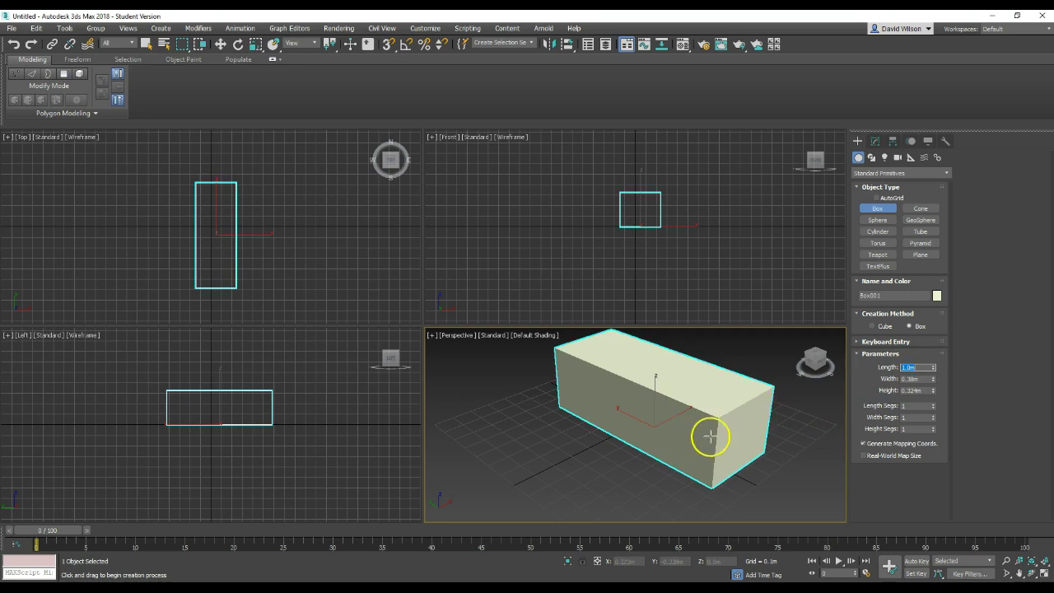
key("Tab")
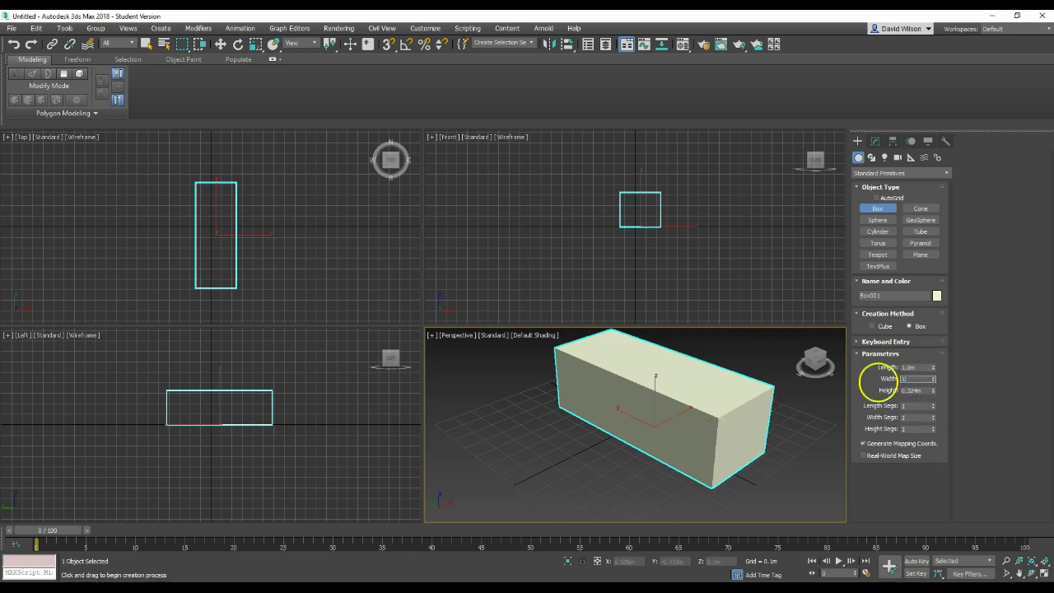
type("1")
key("Return")
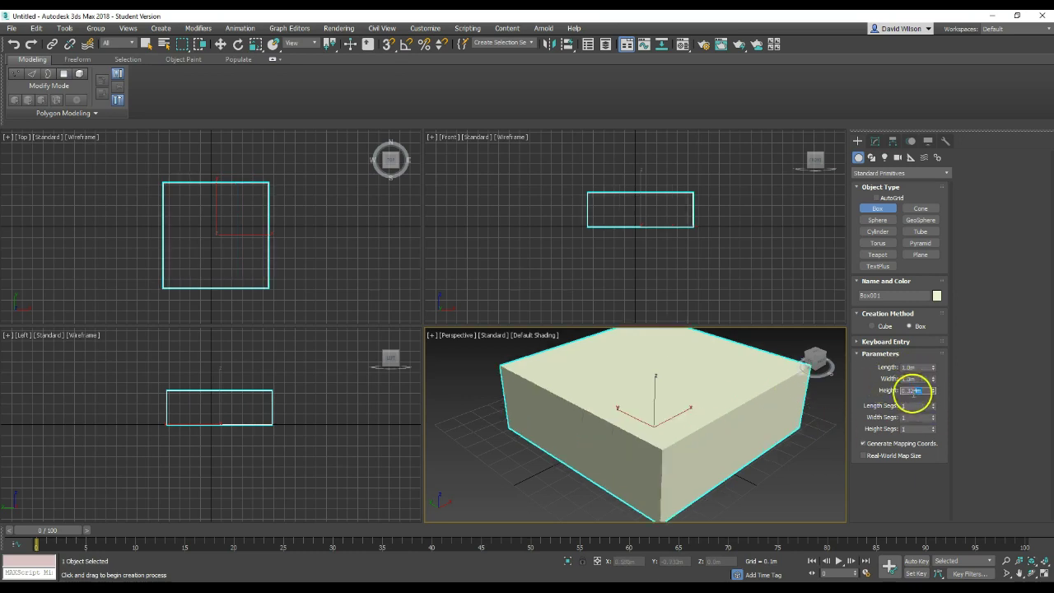
key("Return")
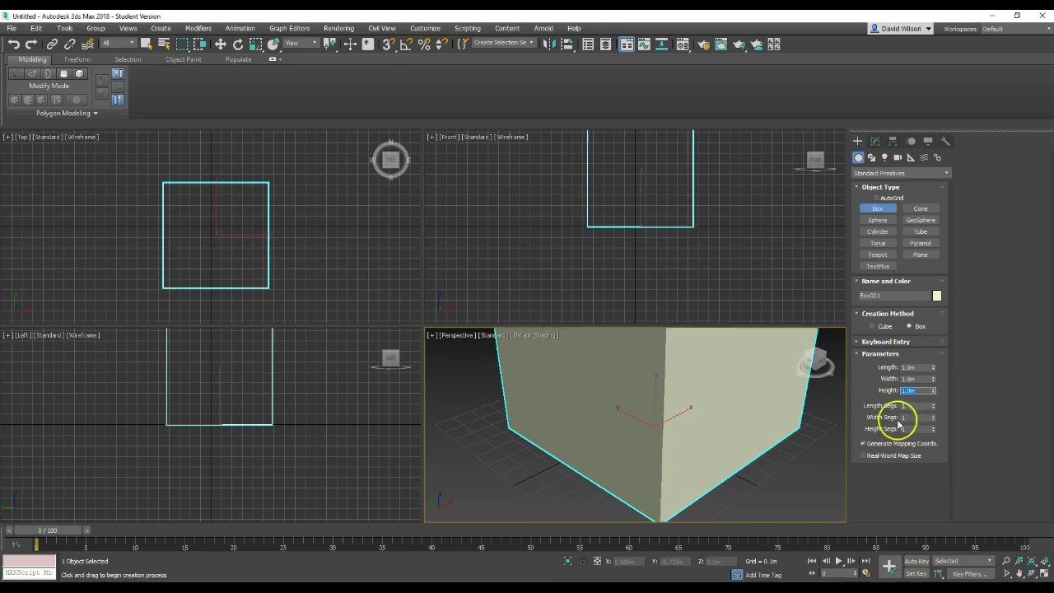
left_click(1044, 573)
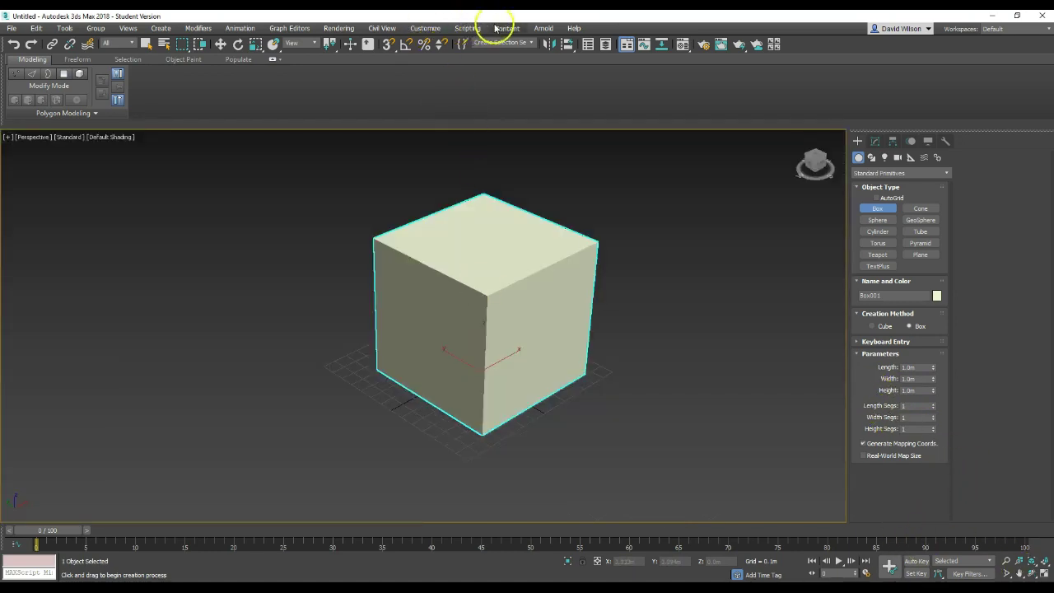
Step: Switch the metric display units to millimeters
left_click(423, 29)
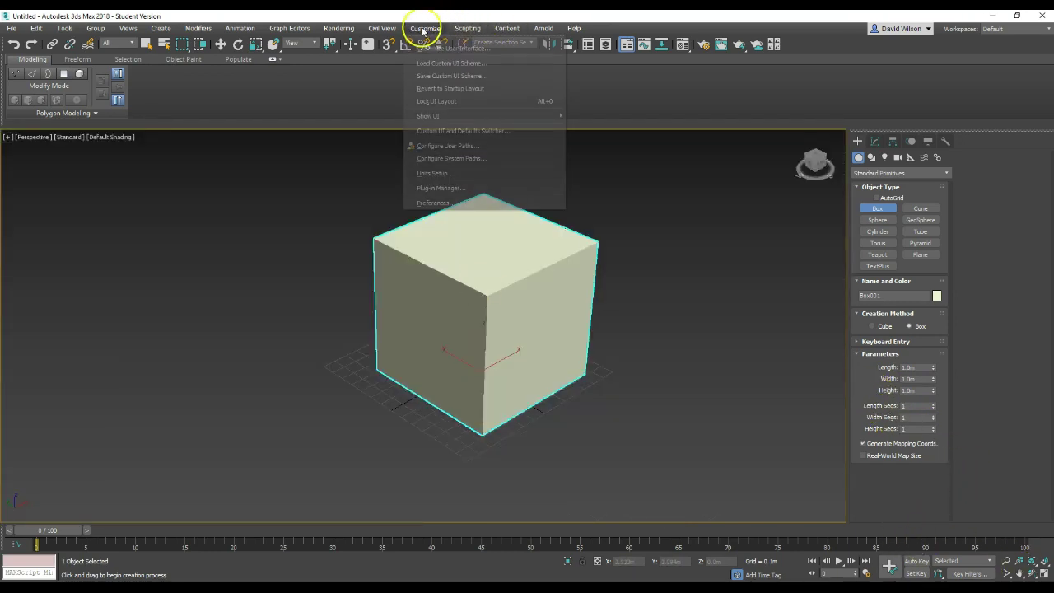
left_click(456, 174)
left_click(486, 261)
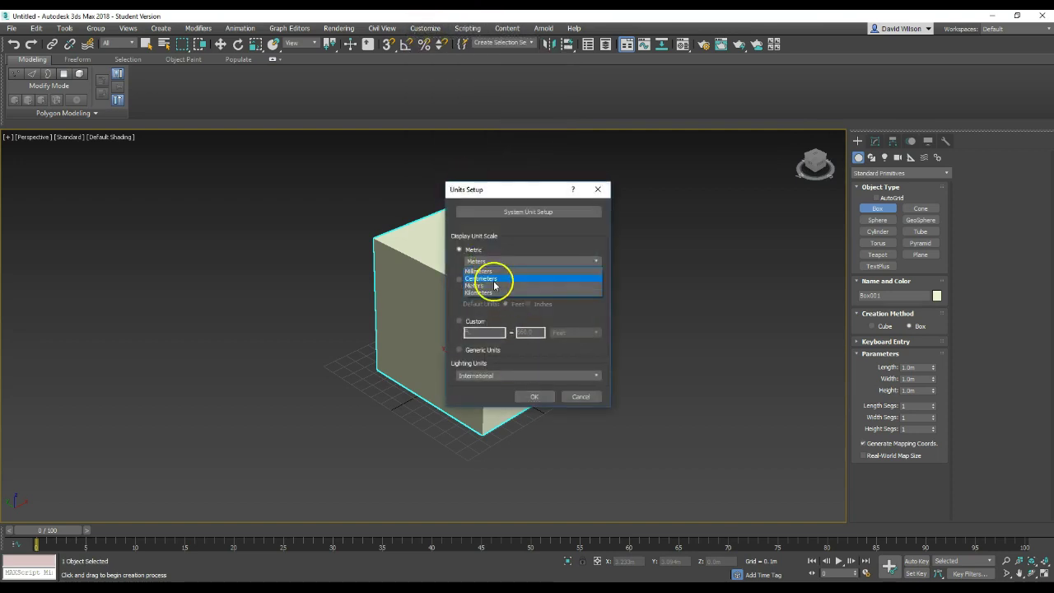
left_click(490, 273)
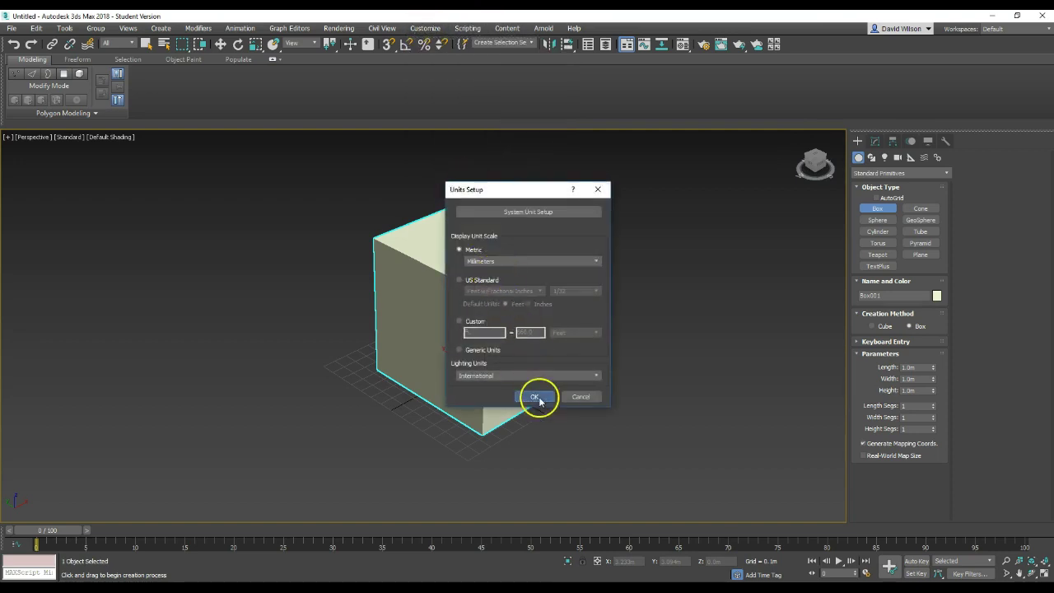
left_click(535, 396)
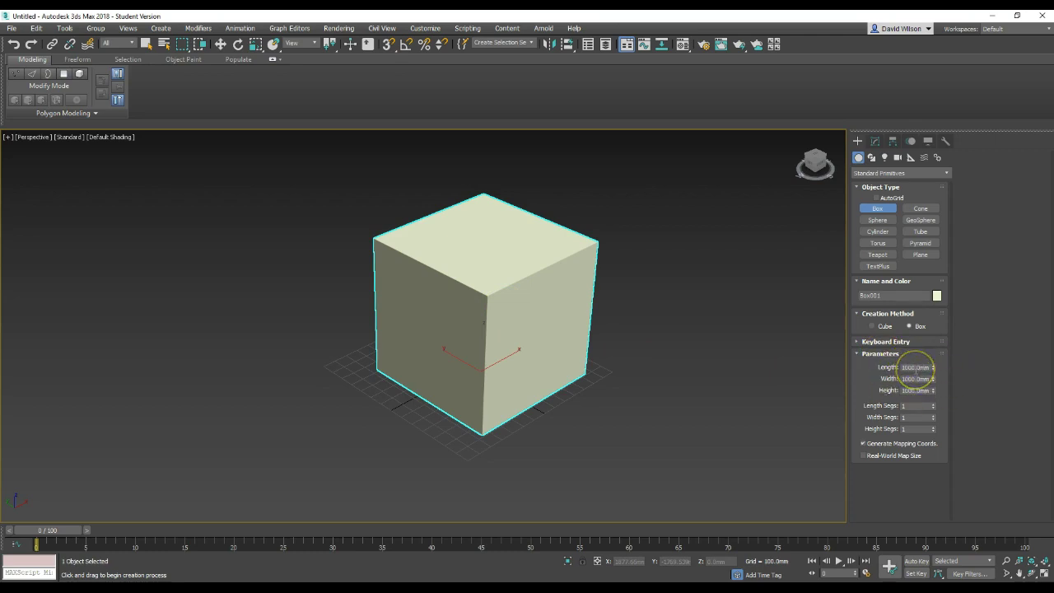
Step: Set the metric display units back to meters
left_click(425, 28)
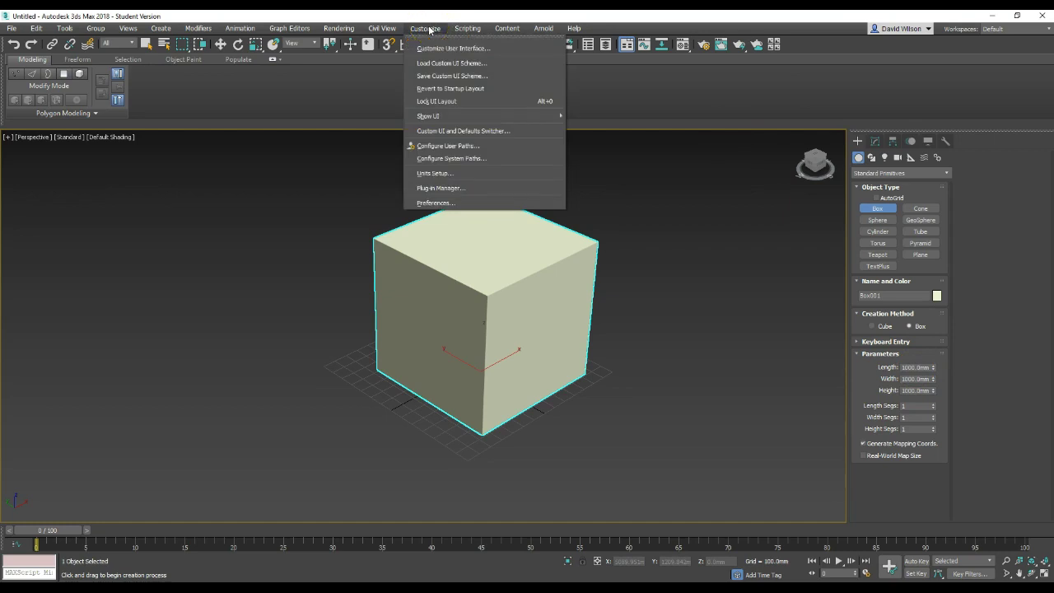
left_click(436, 173)
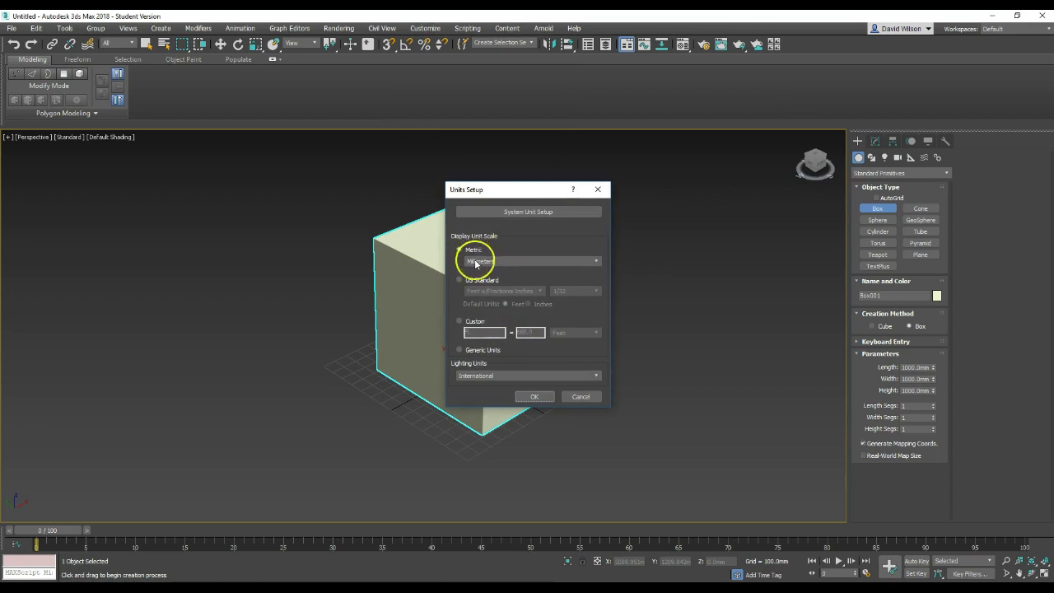
left_click(474, 260)
left_click(492, 285)
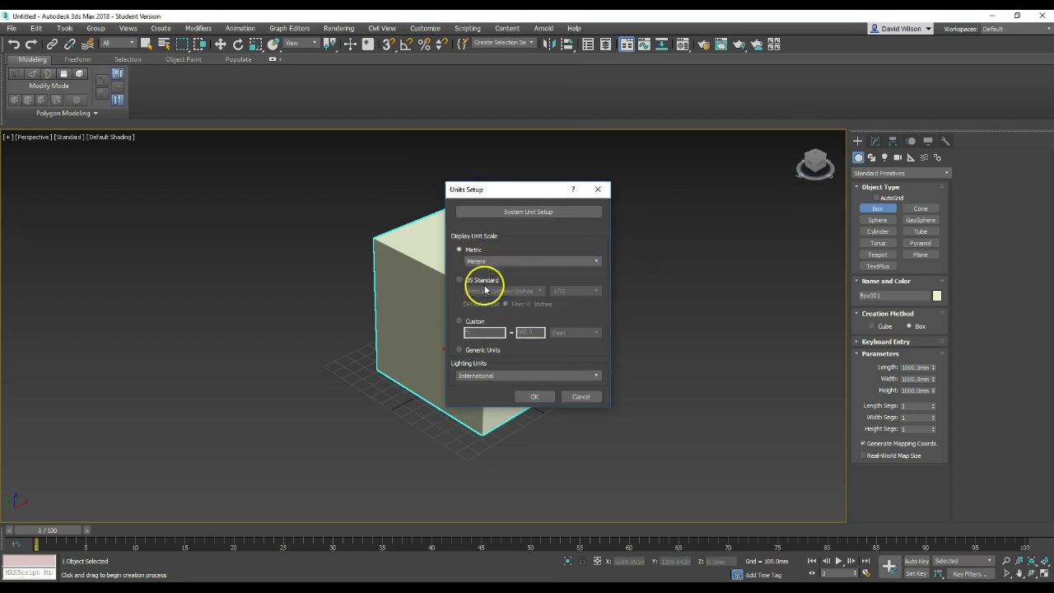
left_click(533, 396)
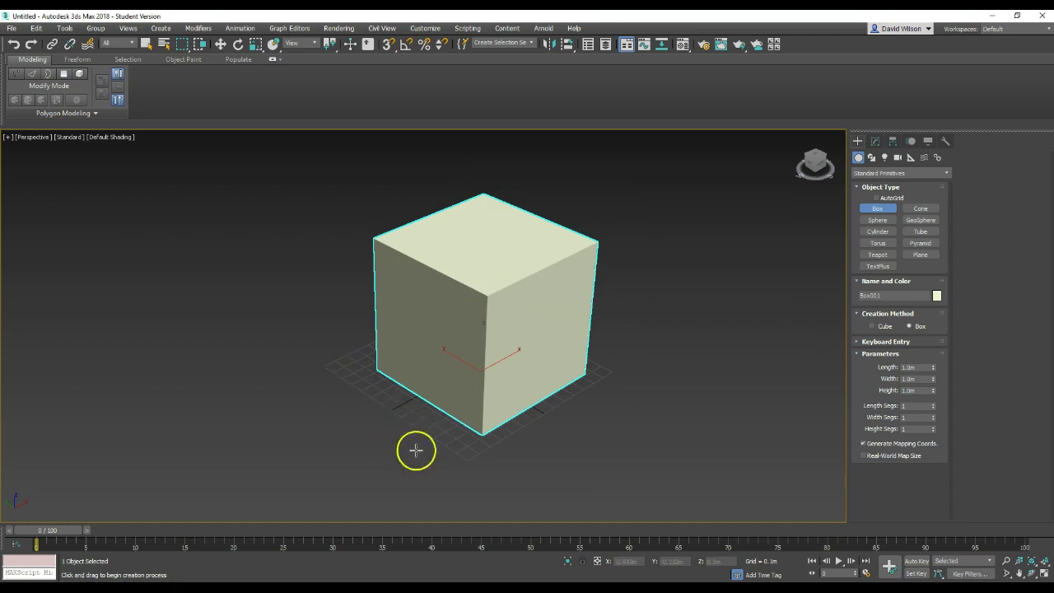
Step: Move the box freely across the ground grid to about X 0.25 m, Y 0.10 m
middle_click_drag(404, 384, 433, 390, "alt")
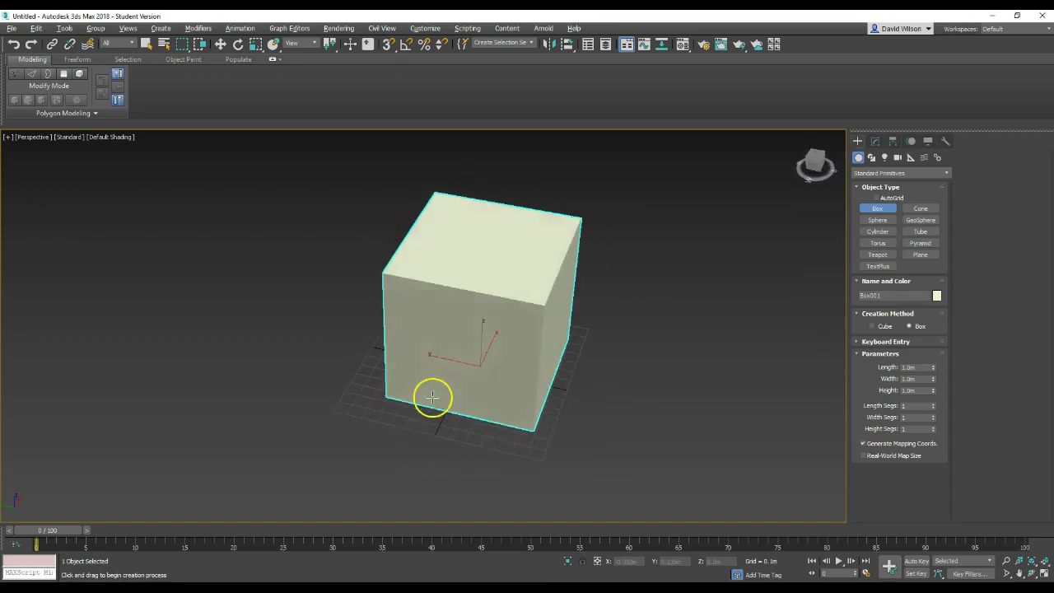
scroll(469, 441, "up", 5)
scroll(469, 441, "down", 5)
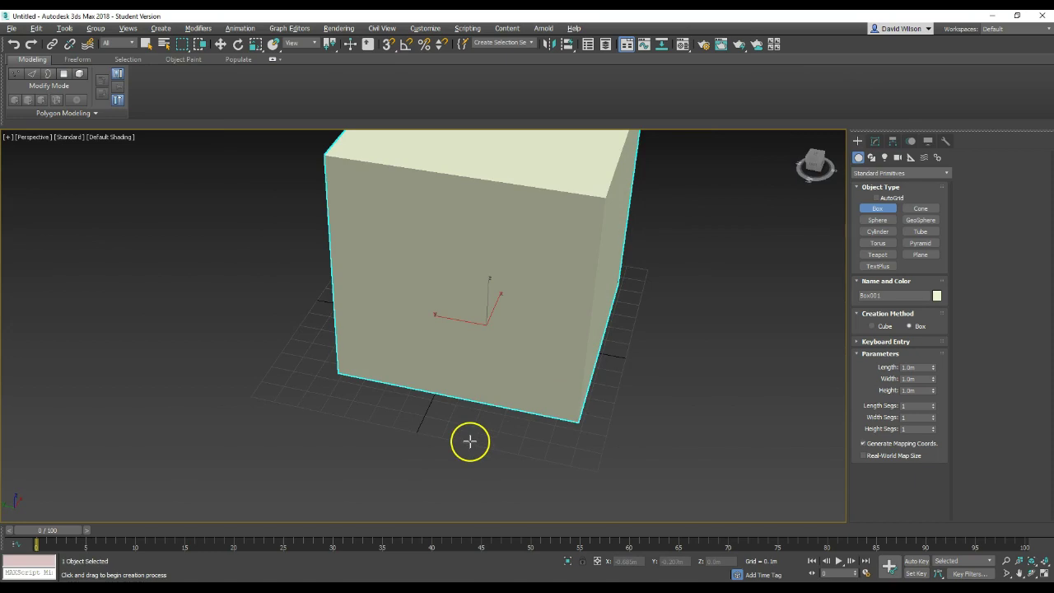
key("w")
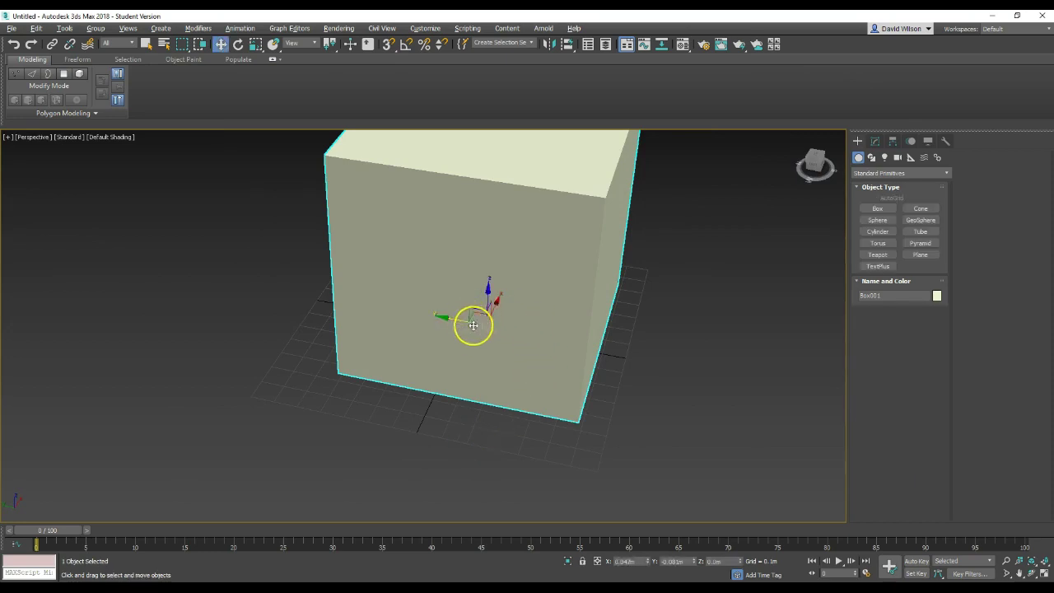
left_click_drag(449, 320, 513, 277)
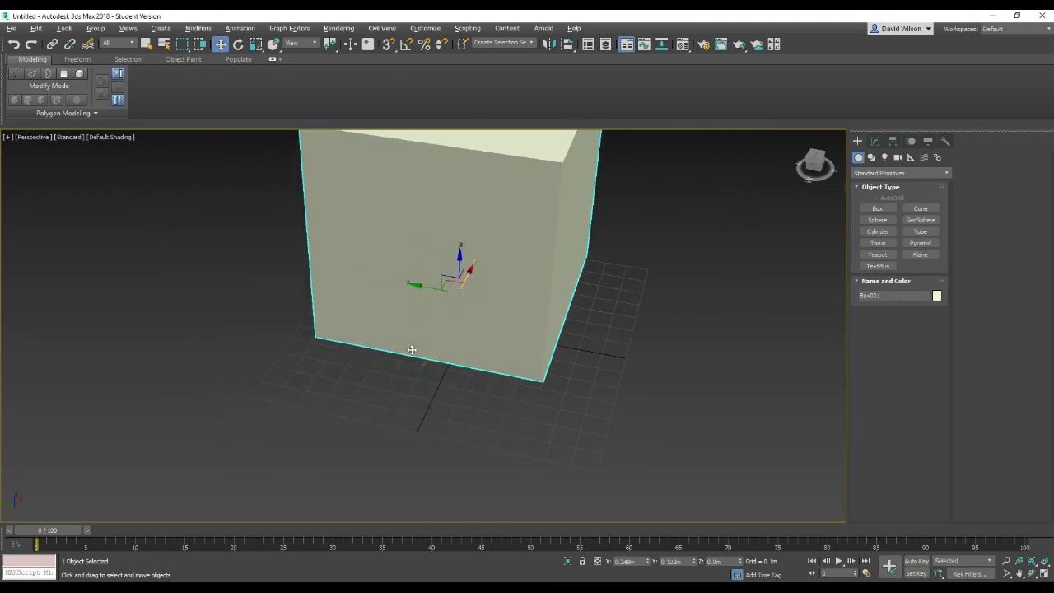
Step: Turn on 3D snapping and disable grid line snapping, leaving only vertex snapping active
left_click(391, 48)
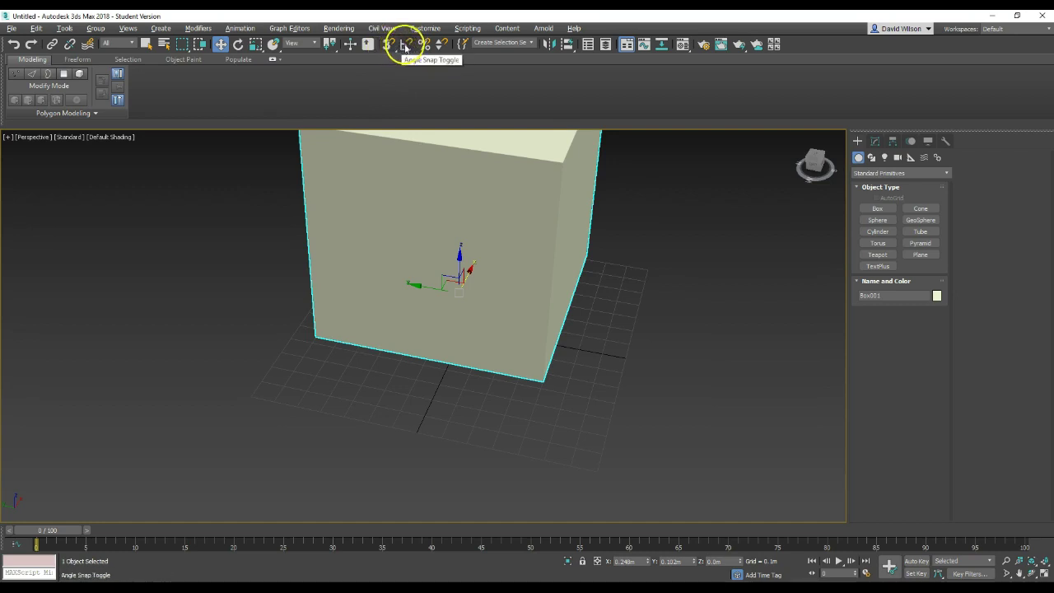
left_click_drag(388, 44, 390, 103)
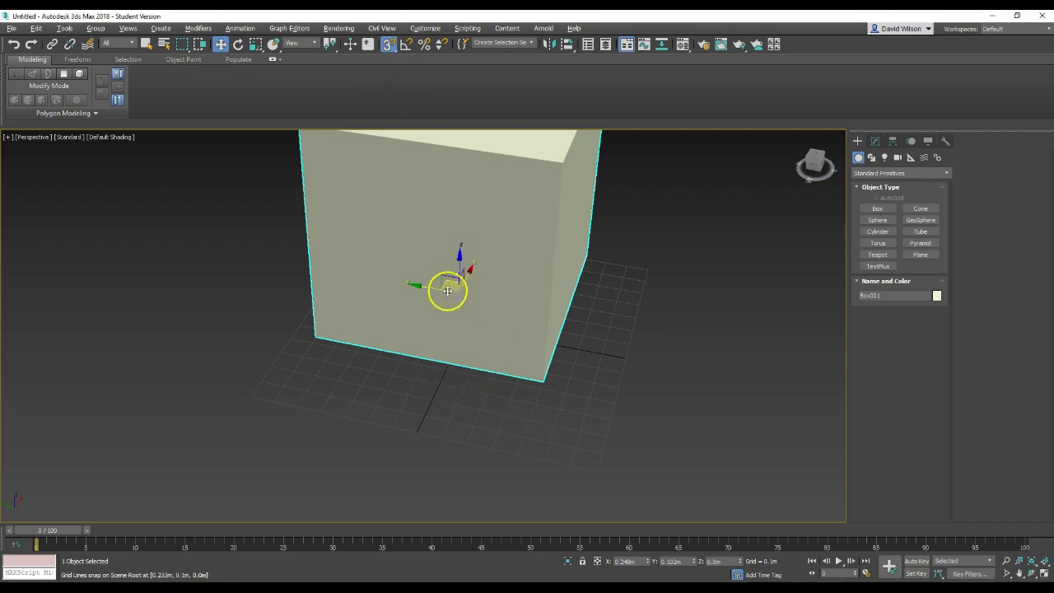
right_click(390, 48)
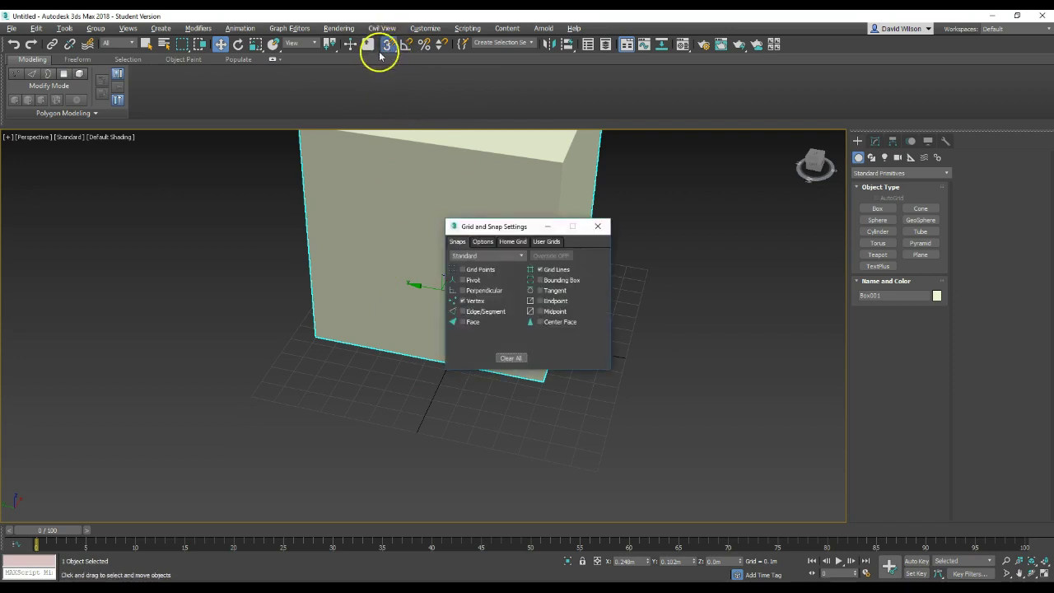
left_click_drag(499, 228, 724, 211)
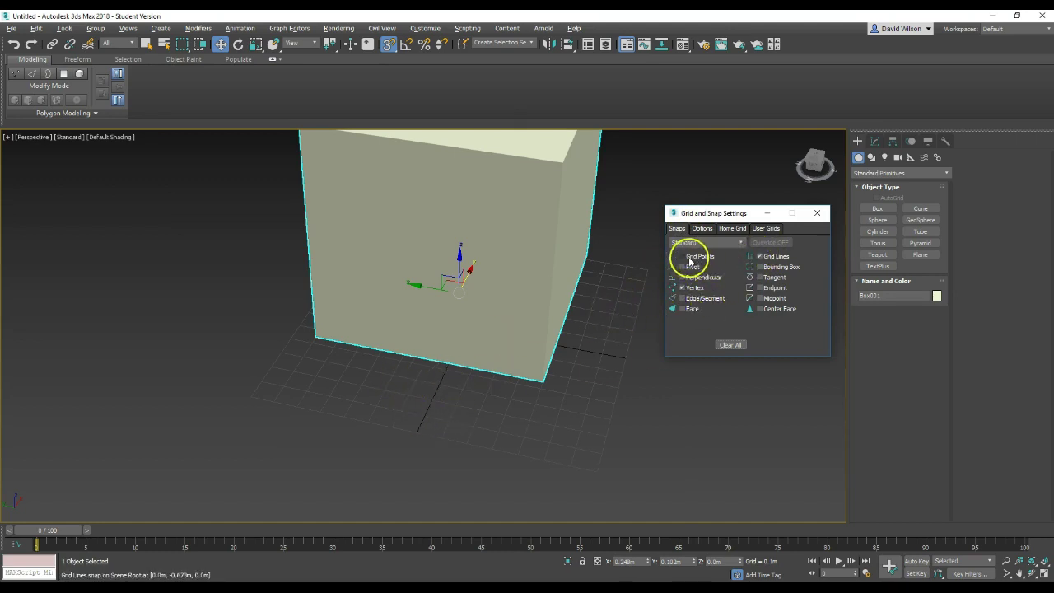
left_click(759, 256)
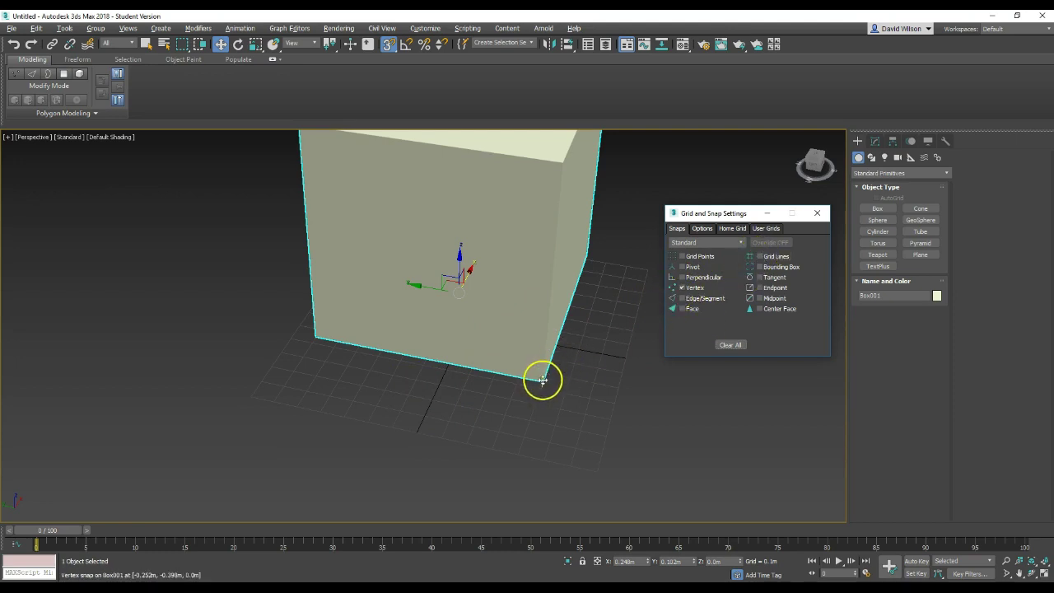
Step: Try moving the box by its lower front corner with only vertex snapping active, and check the snap options
left_click_drag(542, 380, 510, 445)
left_click(702, 228)
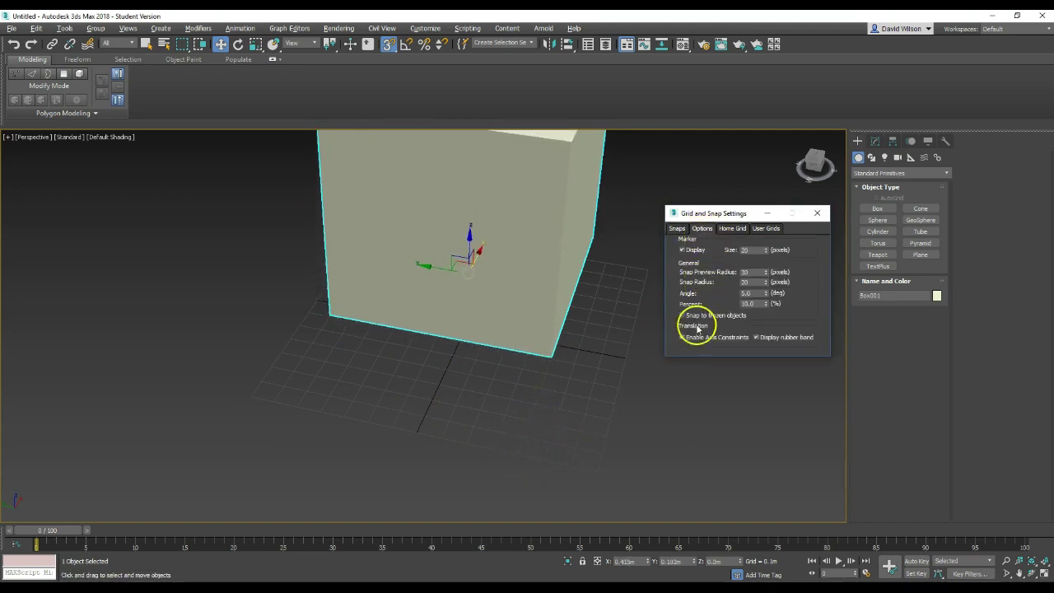
left_click(677, 228)
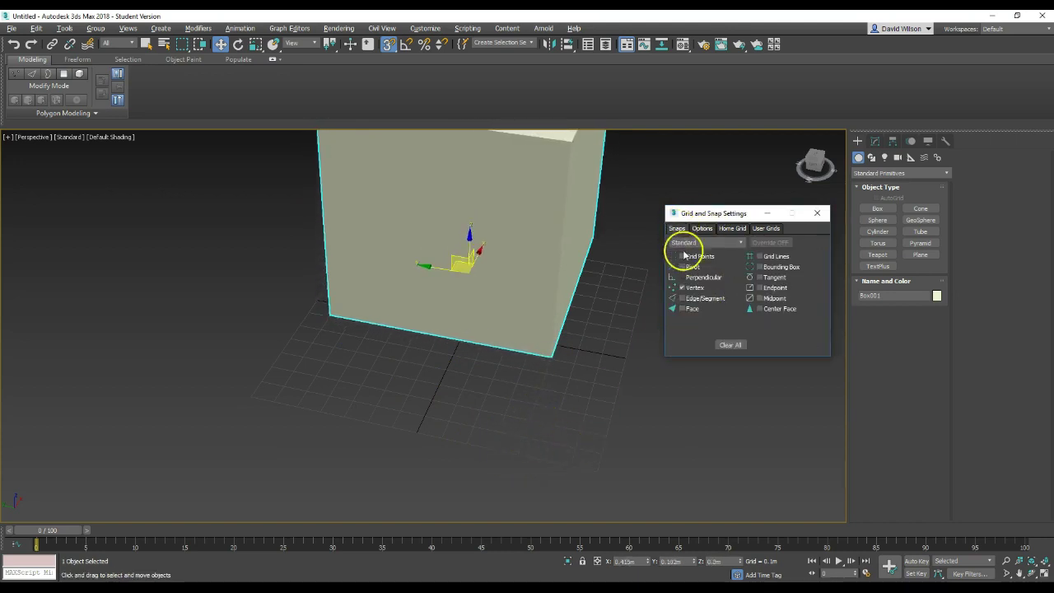
left_click_drag(552, 354, 526, 364)
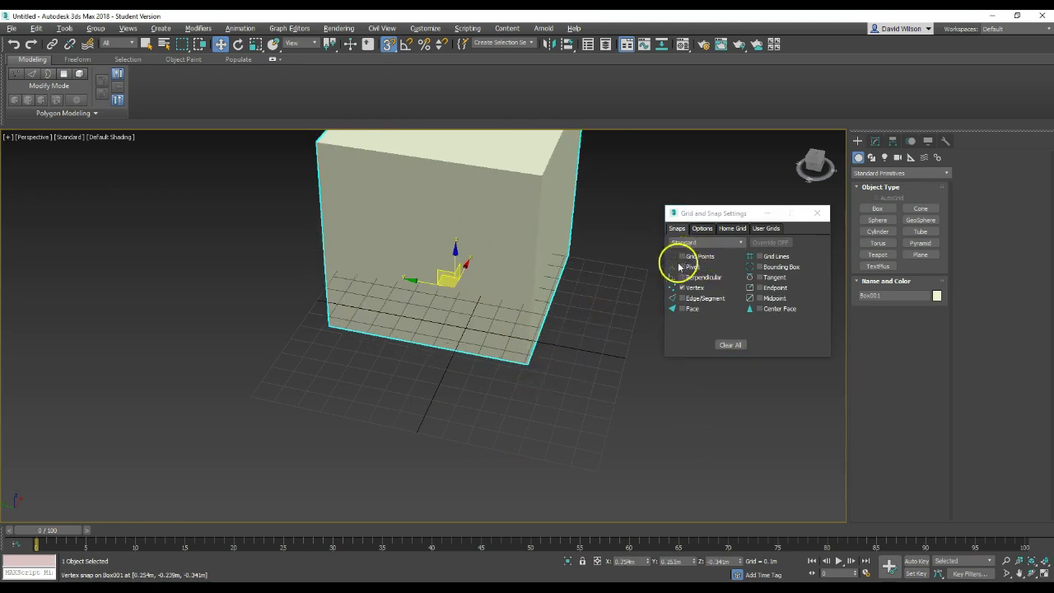
left_click_drag(523, 363, 493, 360)
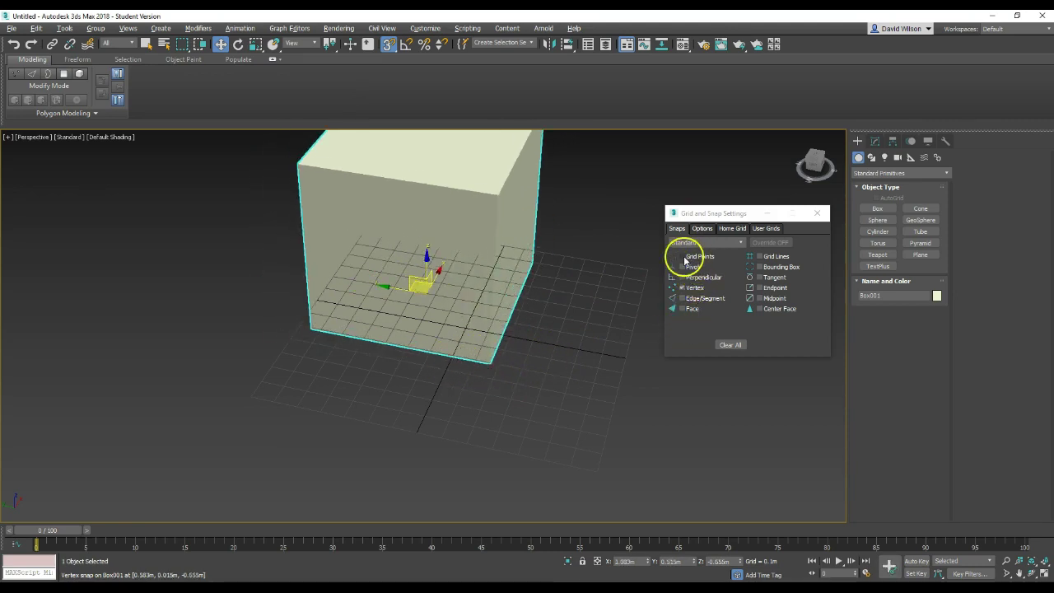
Step: Enable grid point snapping alongside vertex snapping and move the box by its lower corner onto the grid points
left_click_drag(488, 360, 550, 385)
left_click_drag(547, 418, 501, 358)
Step: Clone the box as a copy on the ground grid at Y -0.9 m
mouse_move(382, 274)
left_mouse_down("shift")
mouse_move(538, 322)
mouse_move(414, 299)
mouse_move(659, 360)
mouse_move(656, 419)
mouse_move(650, 369)
mouse_move(670, 372)
mouse_move(665, 362)
left_mouse_up("shift")
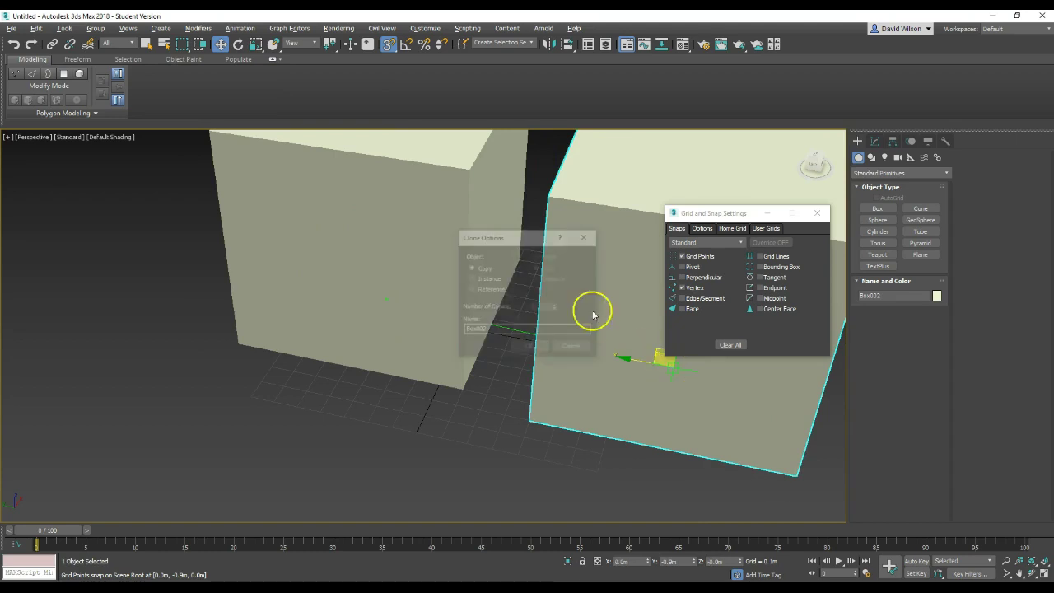
left_click(535, 347)
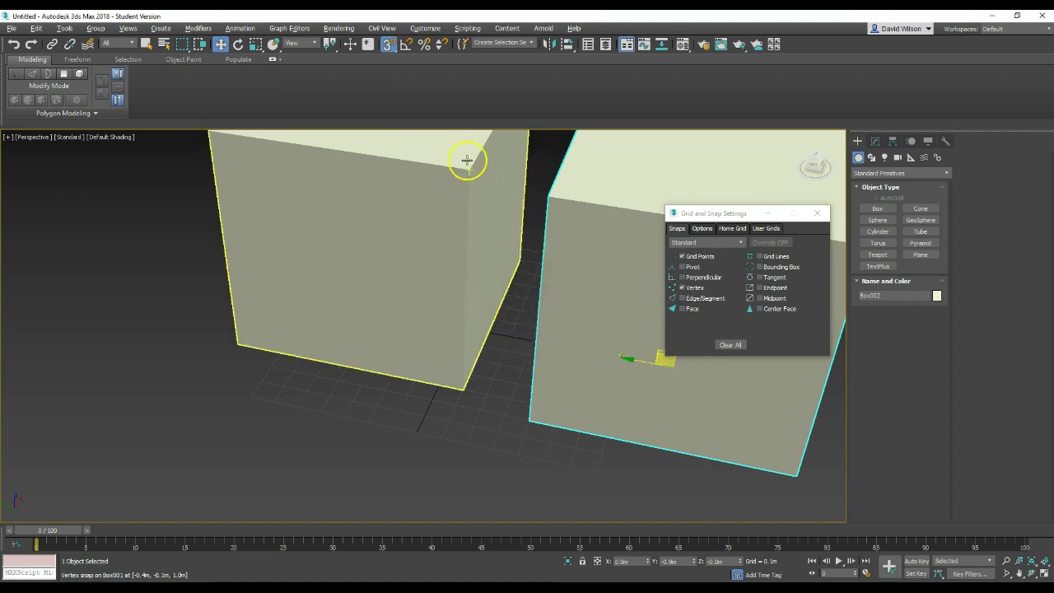
Step: Snap the original box by a corner vertex flush against its copy, and switch to the Select and Place tool
left_click_drag(470, 169, 470, 261)
right_click(470, 261)
left_click(555, 291)
scroll(558, 288, "down", 10)
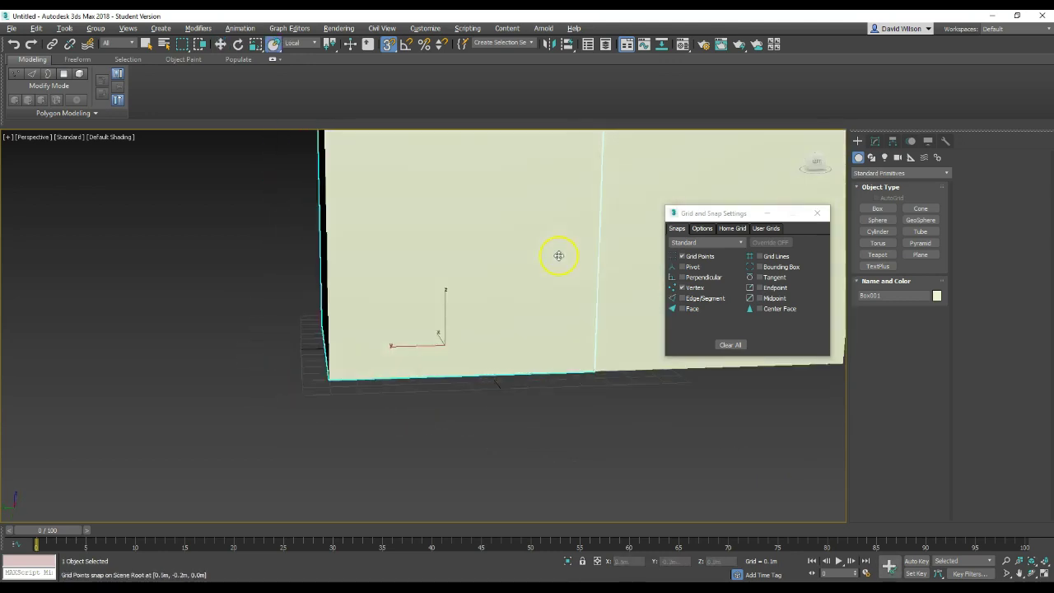
scroll(540, 290, "up", 8)
scroll(576, 247, "down", 2)
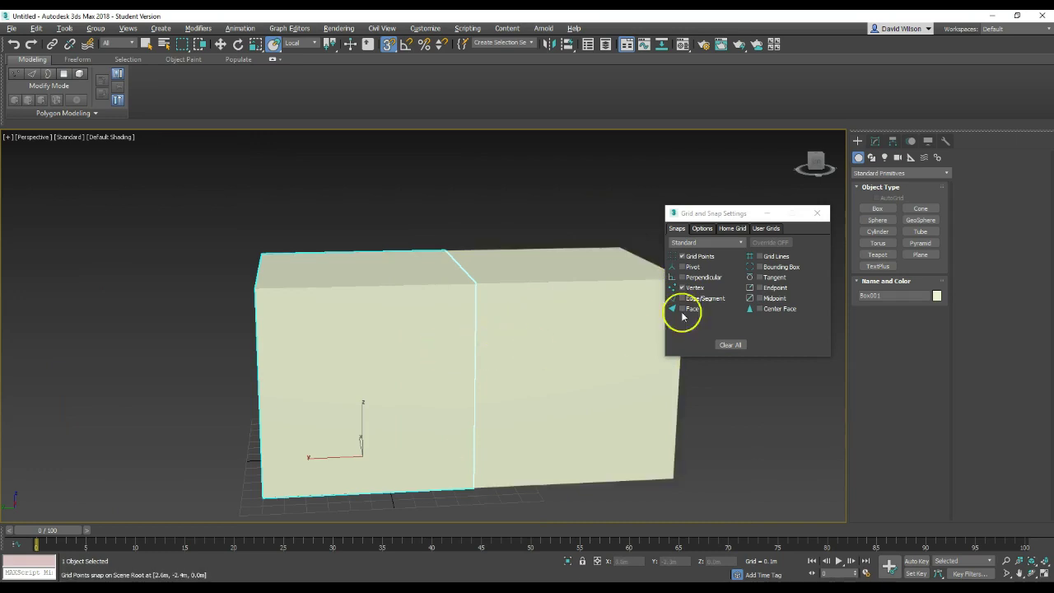
Step: Try moving the original box by its pivot with pivot snapping enabled, and disable pivot snapping again
left_click(682, 267)
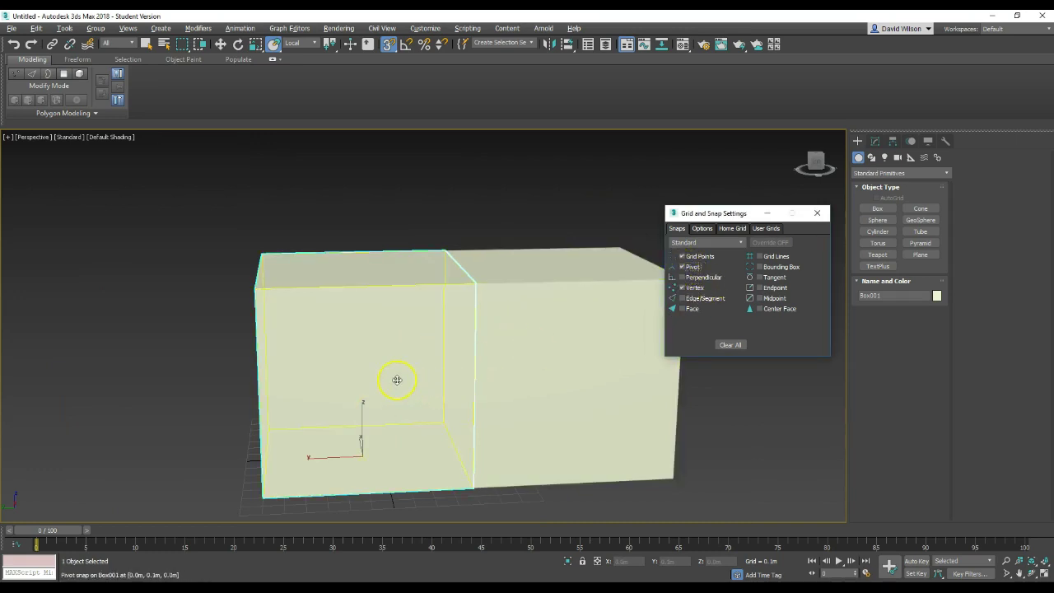
left_click_drag(360, 452, 276, 448)
left_click(682, 267)
Step: Stack the copied box on top of the original, leaving only grid point and vertex snapping active
left_click(683, 298)
left_click(683, 287)
left_click_drag(455, 263, 385, 275)
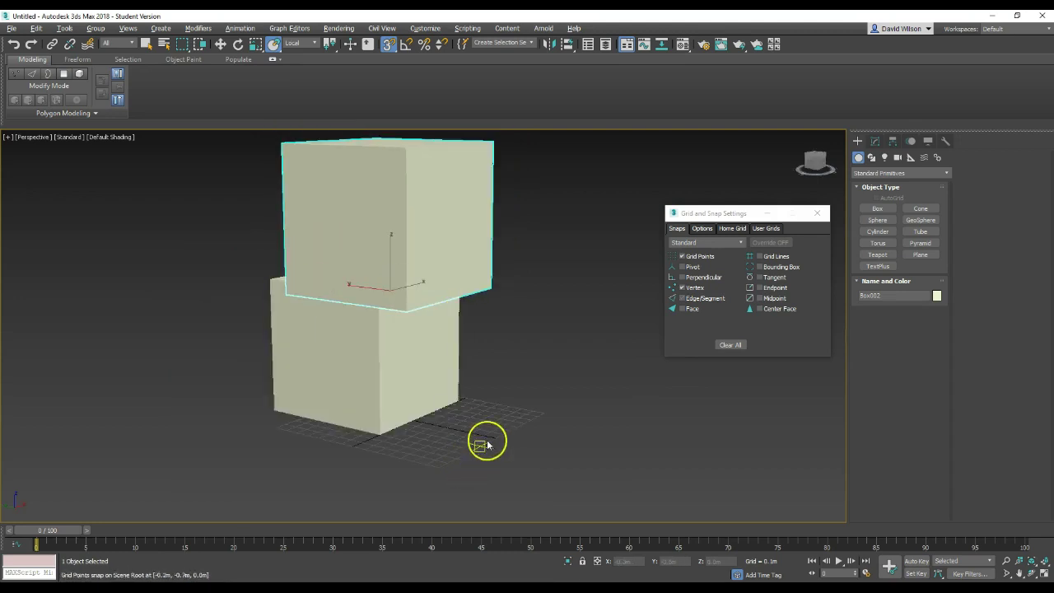
Step: Review the grid and snap options, and set the home grid's perspective view extent to 1000
middle_click_drag(486, 381, 452, 416, "alt")
scroll(452, 416, "up", 5)
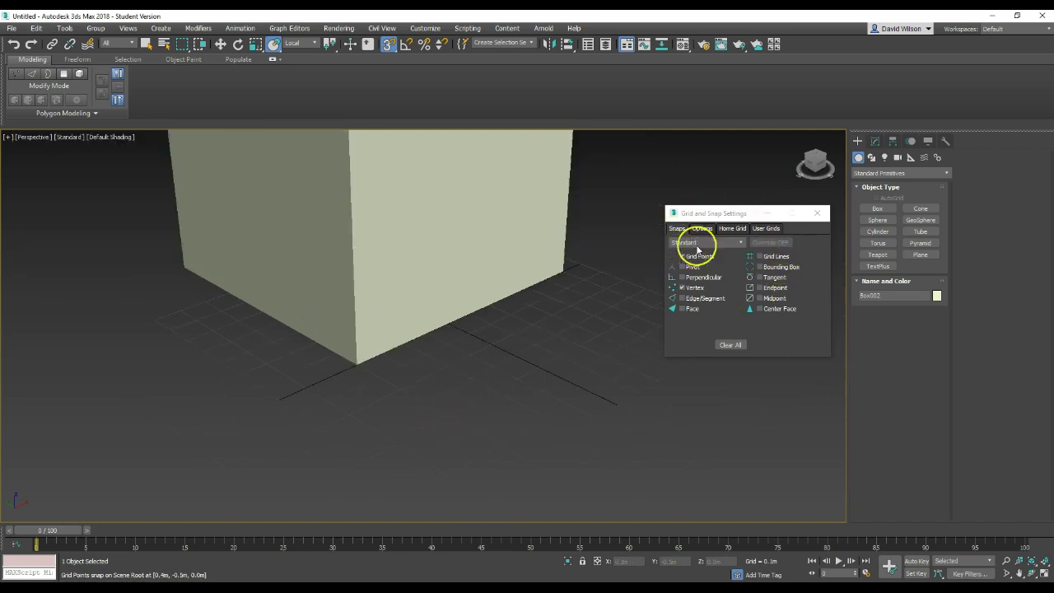
left_click(704, 229)
left_click(732, 228)
left_click(769, 229)
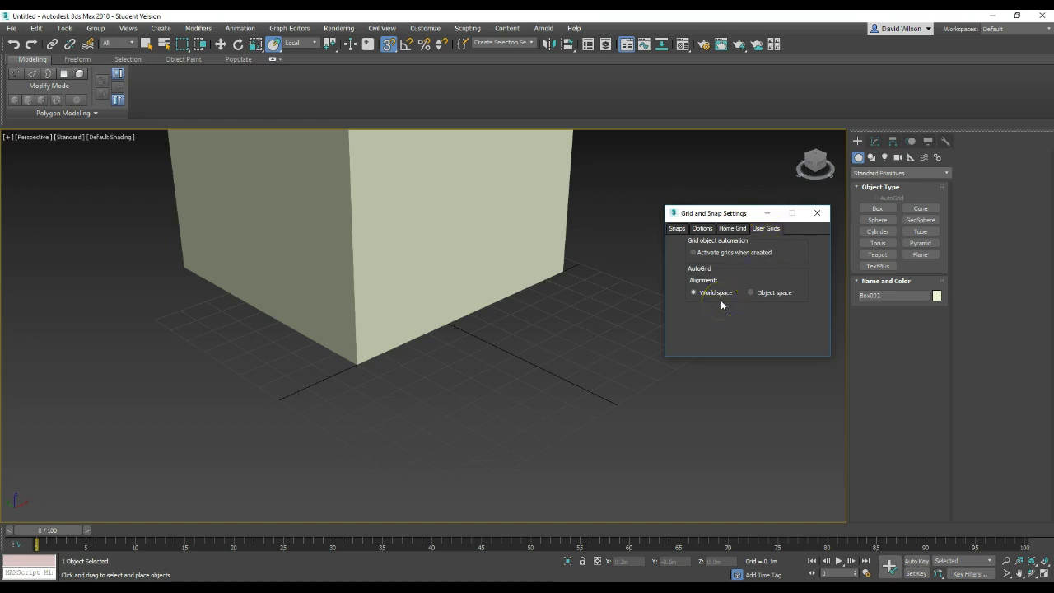
left_click(735, 229)
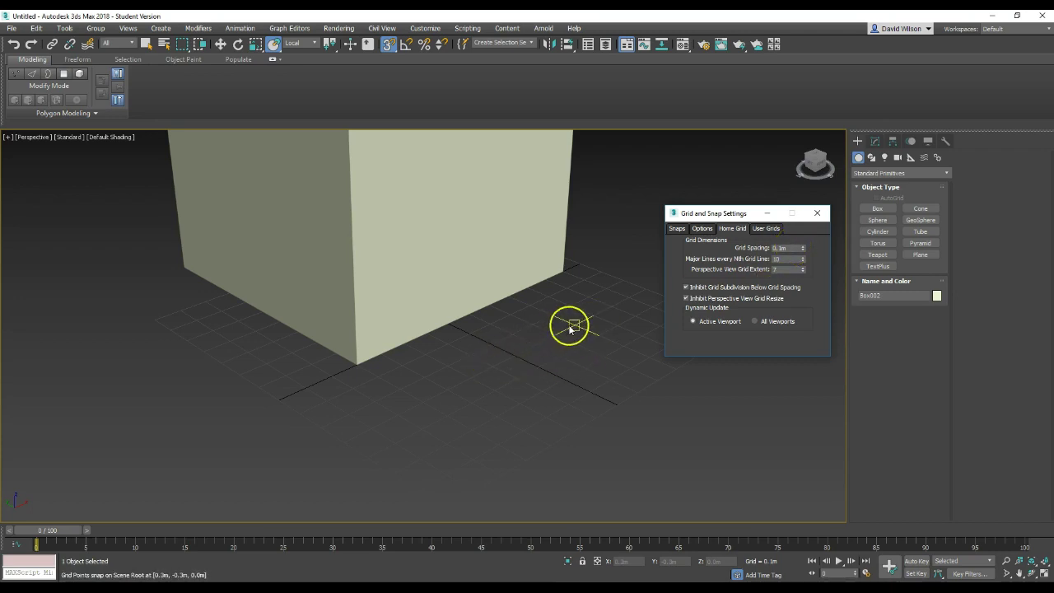
left_click(779, 259)
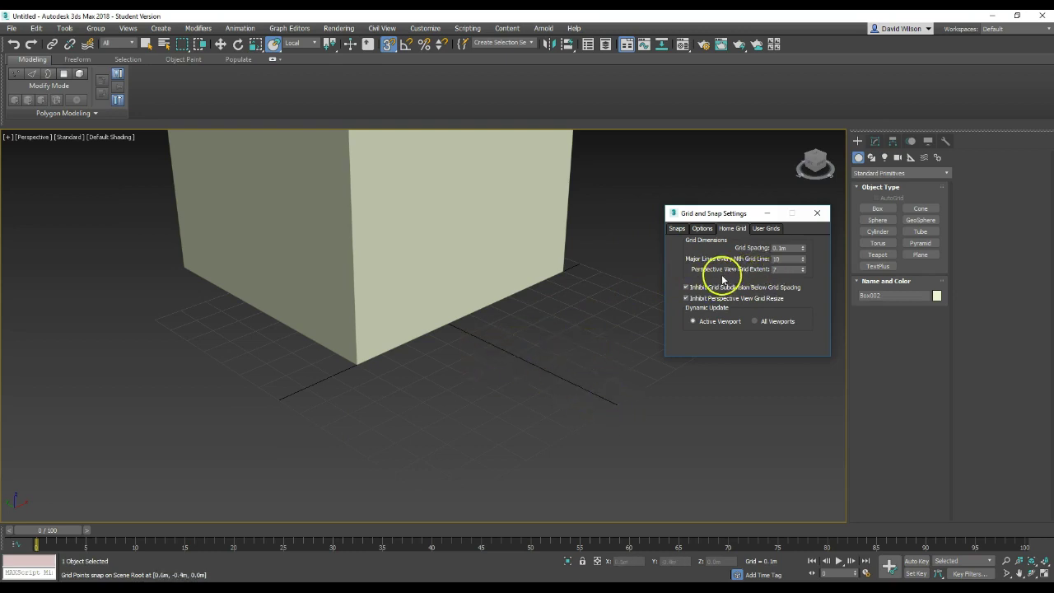
double_click(775, 269)
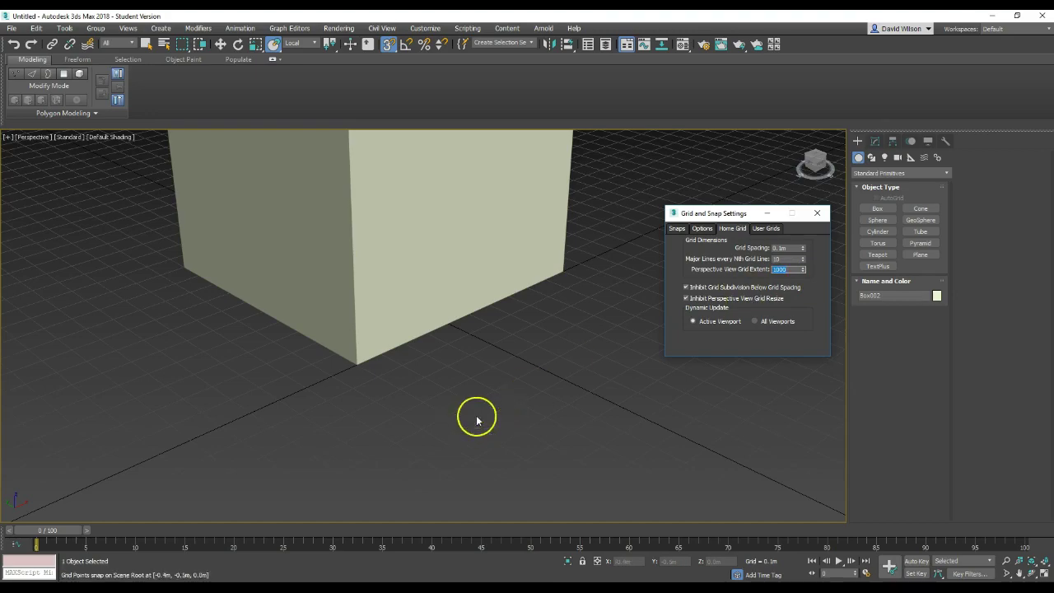
Step: Set the home grid spacing to 0.05 m and check the finer grid around the boxes
scroll(483, 400, "down", 10)
scroll(484, 400, "up", 10)
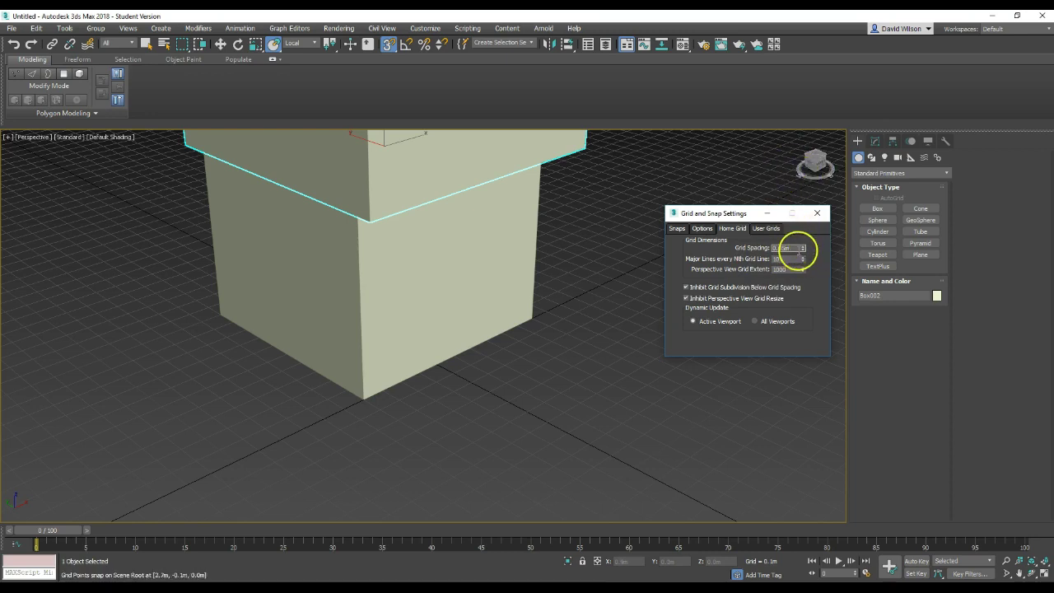
left_click(786, 259)
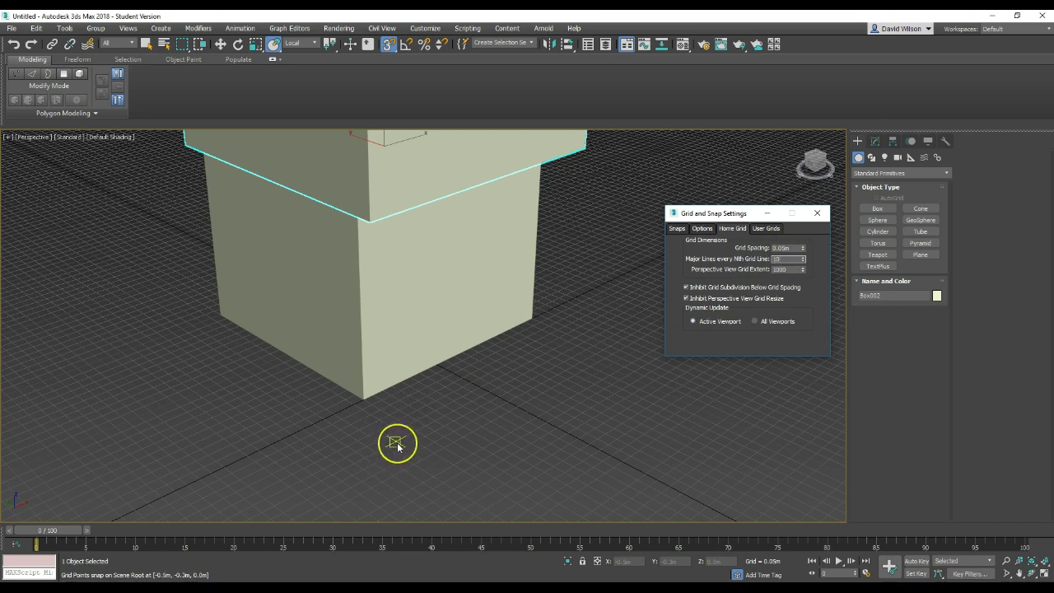
scroll(397, 443, "up", 2)
mouse_move(399, 442)
left_mouse_down()
mouse_move(349, 401)
mouse_move(355, 420)
left_mouse_up()
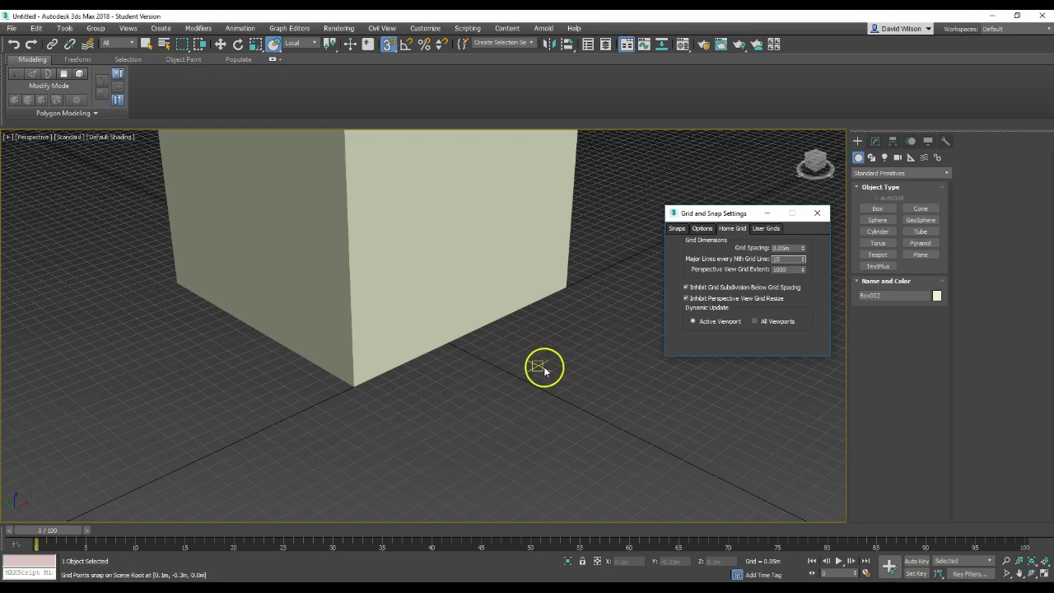
scroll(539, 370, "down", 3)
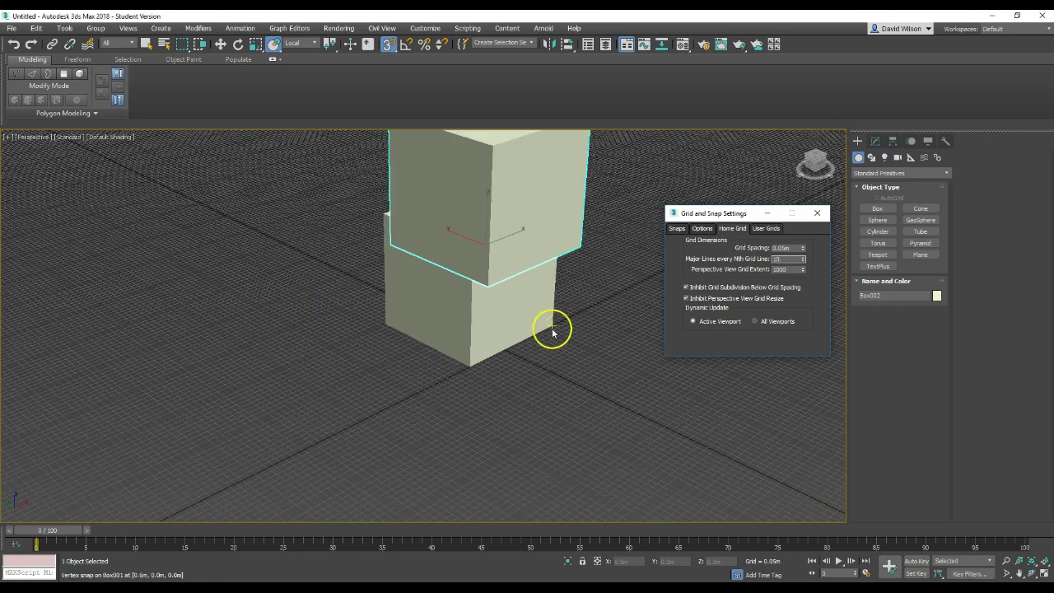
Step: Delete the two stacked boxes and draw a 1 × 1 × 1 m box centred on the grid origin, snapping to grid points
left_click(516, 217)
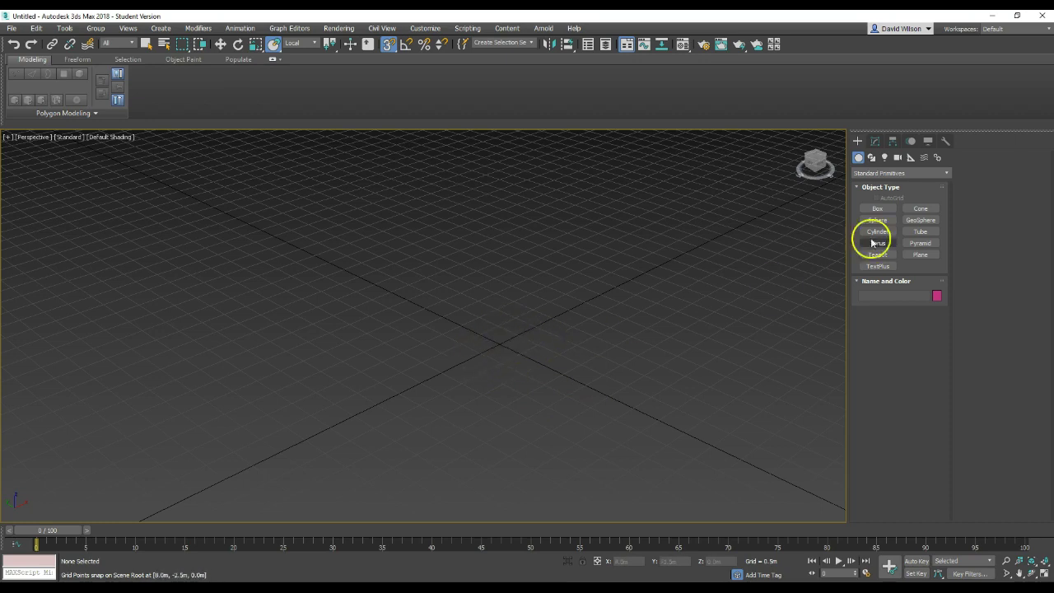
left_click(877, 208)
mouse_move(465, 344)
left_mouse_down()
mouse_move(516, 352)
mouse_move(465, 344)
left_mouse_up()
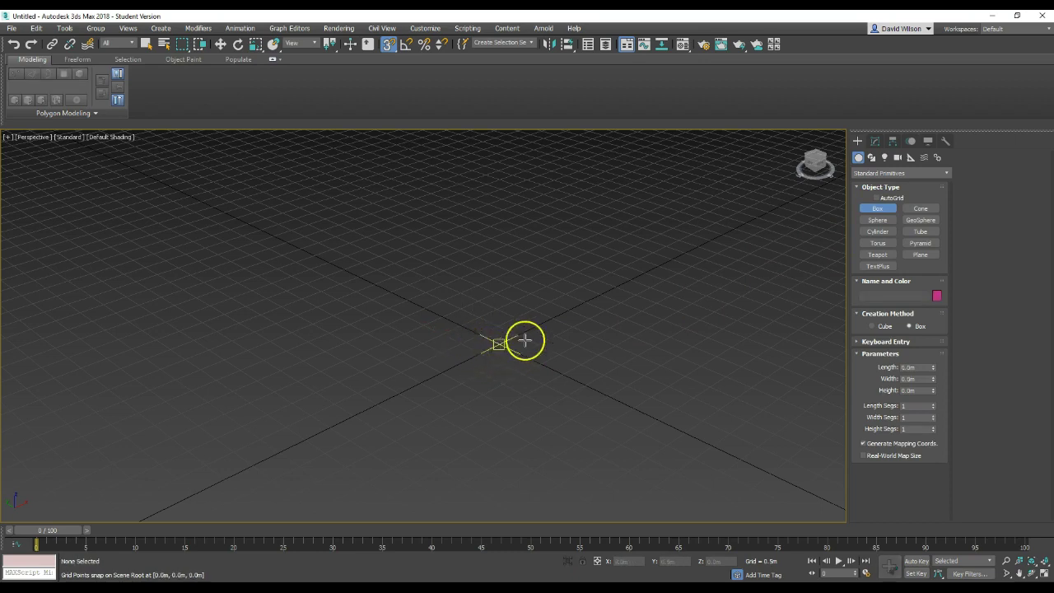
right_click(389, 47)
left_click(683, 288)
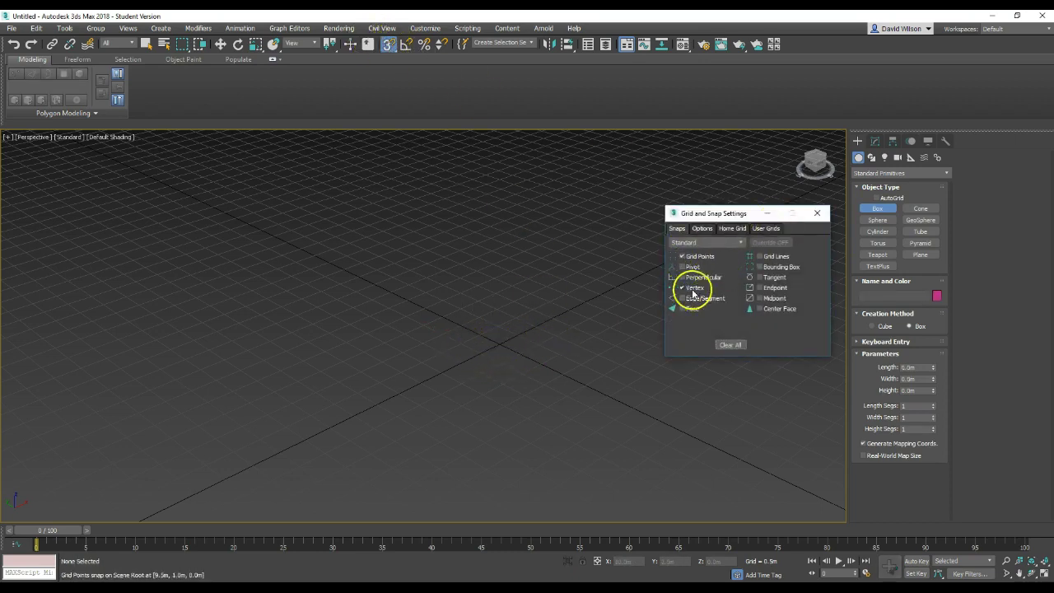
left_click(817, 214)
left_click_drag(513, 354, 535, 339)
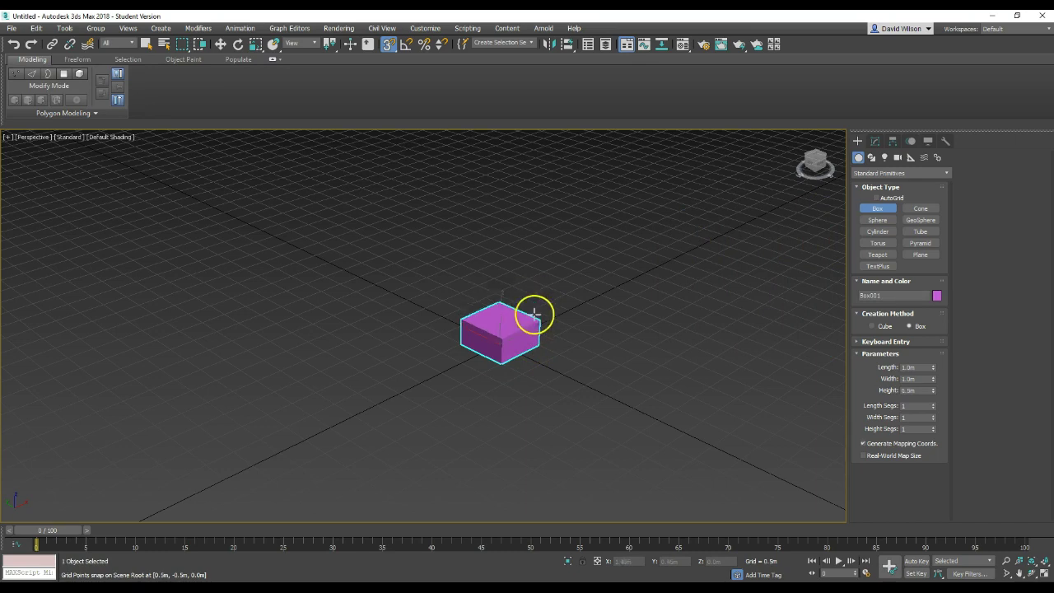
left_click(537, 304)
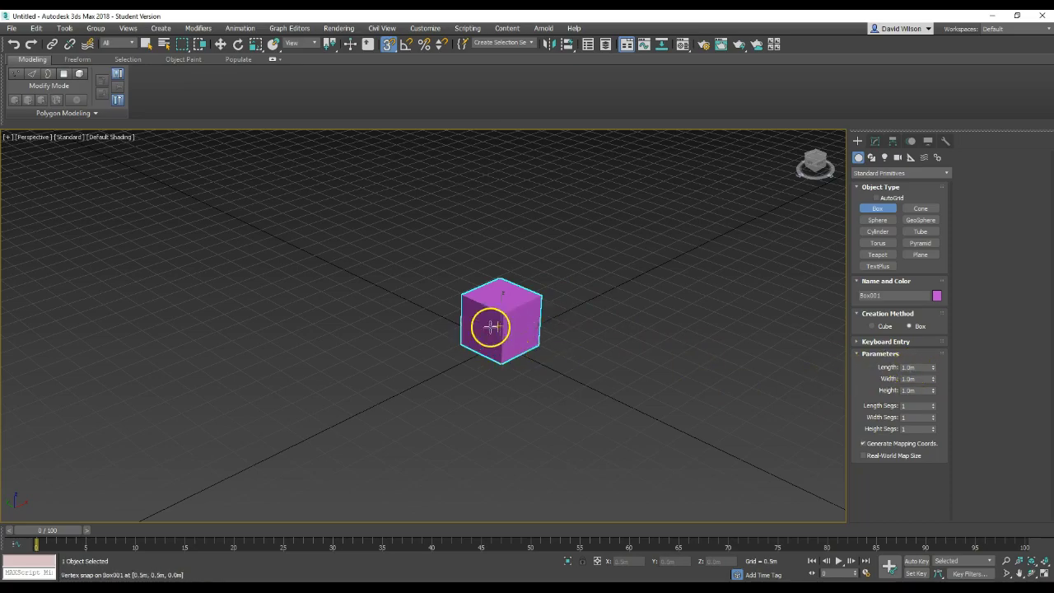
Step: Draw a second, smaller box about 0.4 × 0.5 × 0.5 m on the grid beside the first box
scroll(497, 326, "up", 5)
middle_click_drag(500, 334, 501, 426, "alt")
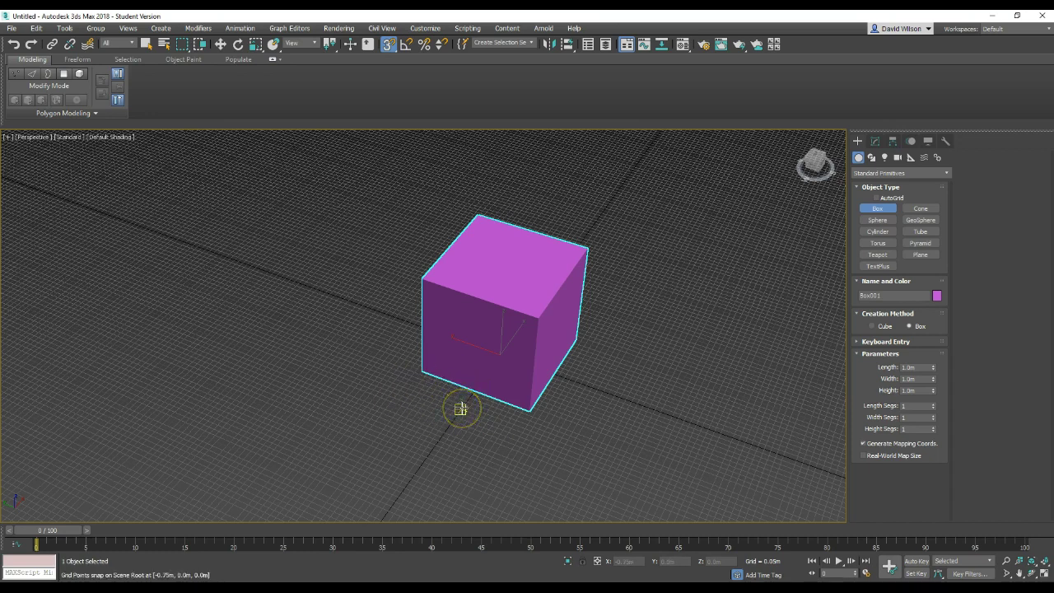
mouse_move(576, 383)
middle_mouse_down("alt")
mouse_move(535, 368)
mouse_move(611, 400)
mouse_move(571, 392)
middle_mouse_up("alt")
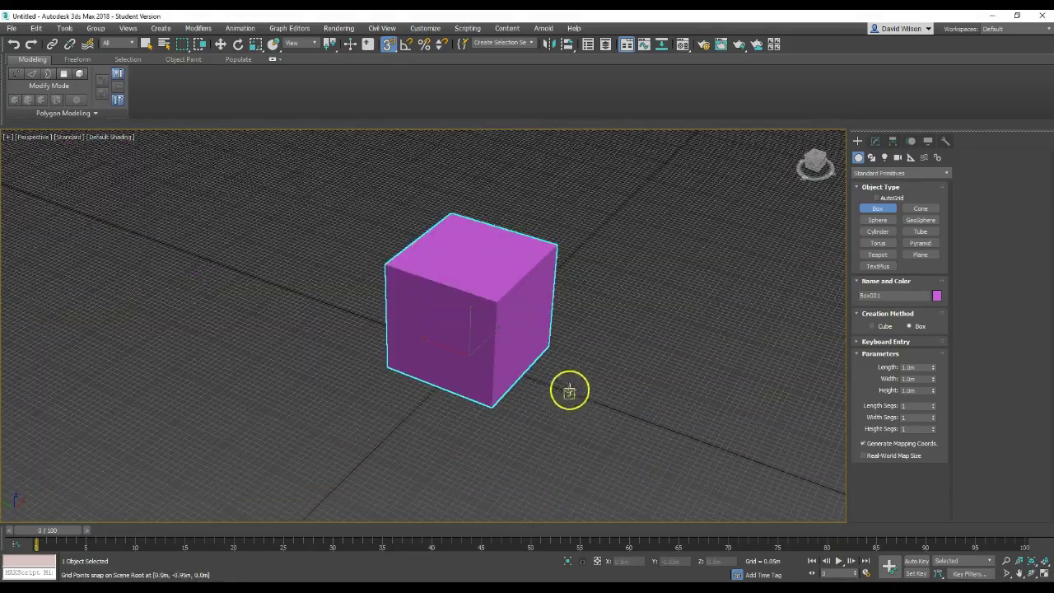
left_click_drag(577, 393, 631, 410)
mouse_move(637, 400)
left_mouse_down()
mouse_move(648, 376)
mouse_move(646, 315)
left_mouse_up()
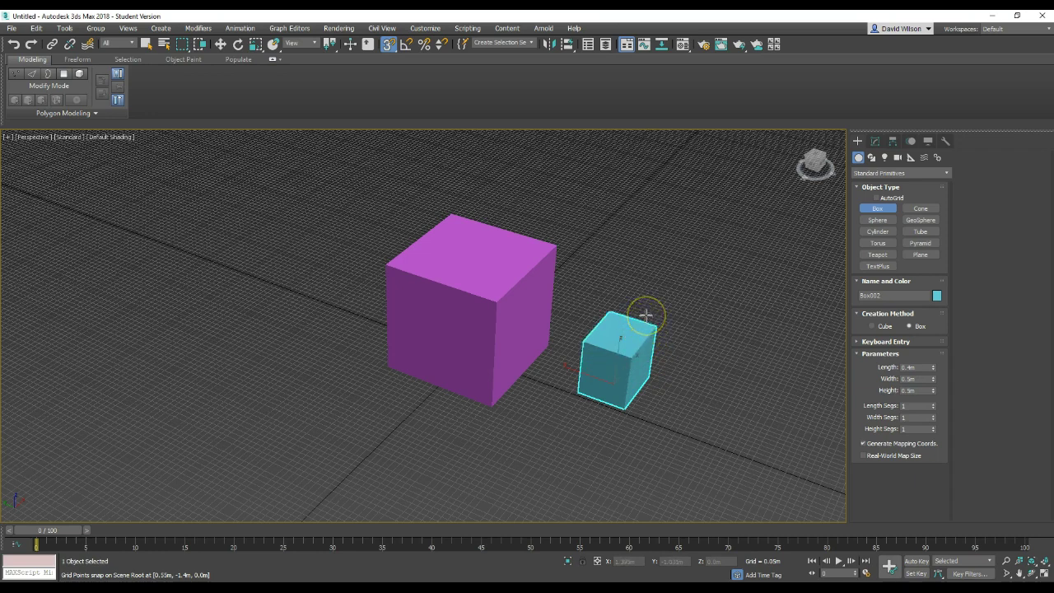
Step: Set the smaller box's length to 0.5 m and move it by its lower front corner onto the main grid axis
left_click(920, 391)
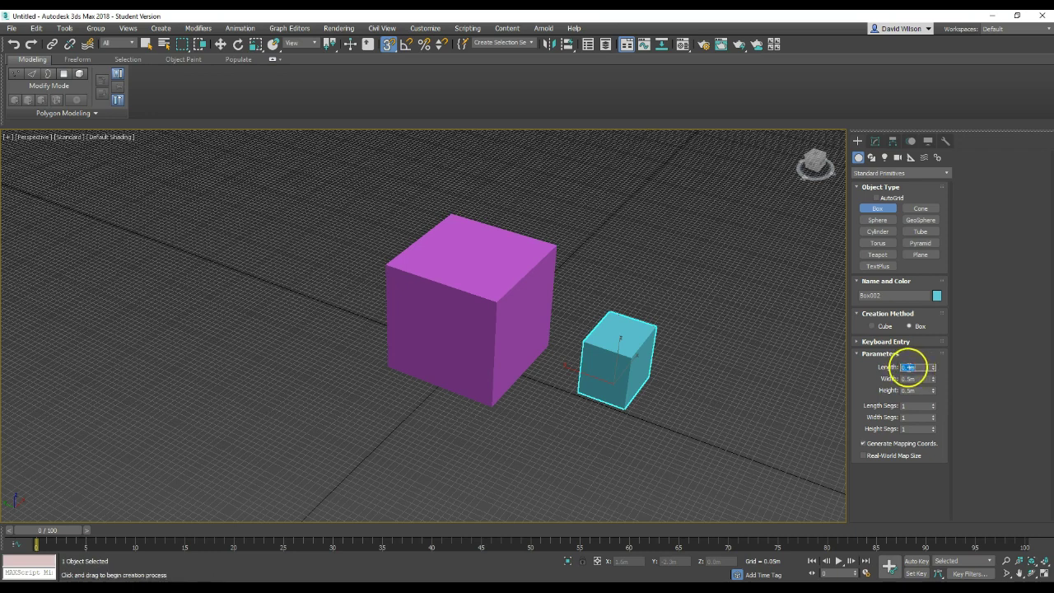
key("Return")
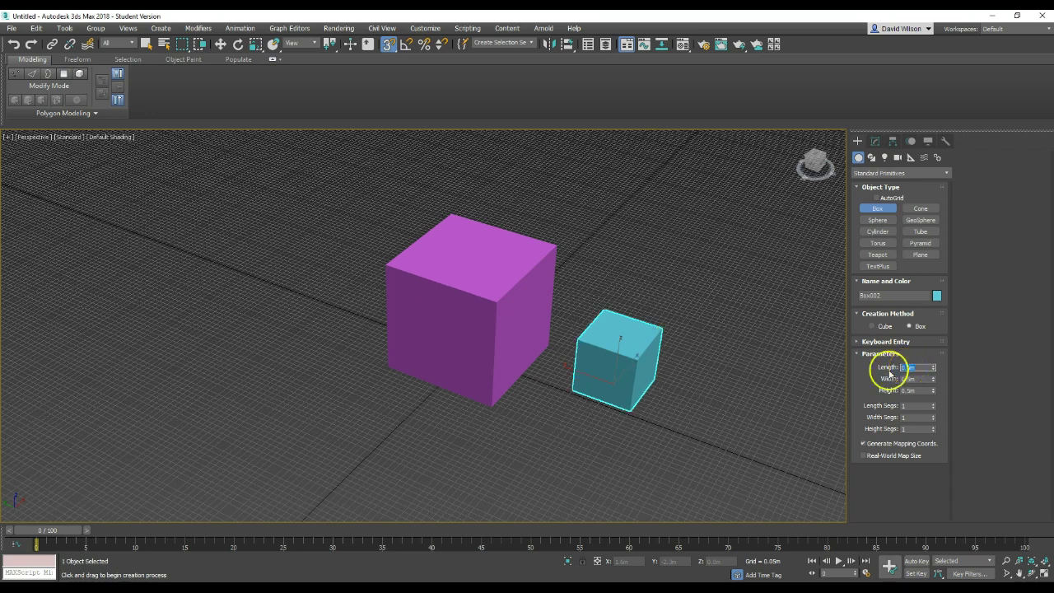
left_click(625, 410)
left_click_drag(623, 412, 647, 412)
key("w")
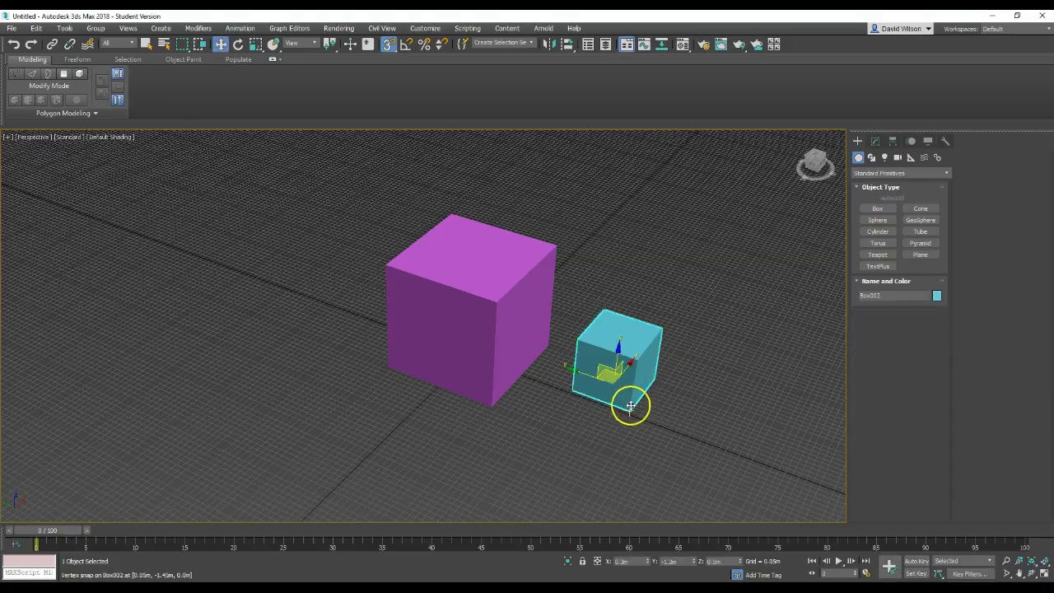
mouse_move(663, 416)
middle_mouse_down("alt")
mouse_move(581, 435)
mouse_move(472, 386)
mouse_move(628, 442)
mouse_move(667, 400)
middle_mouse_up("alt")
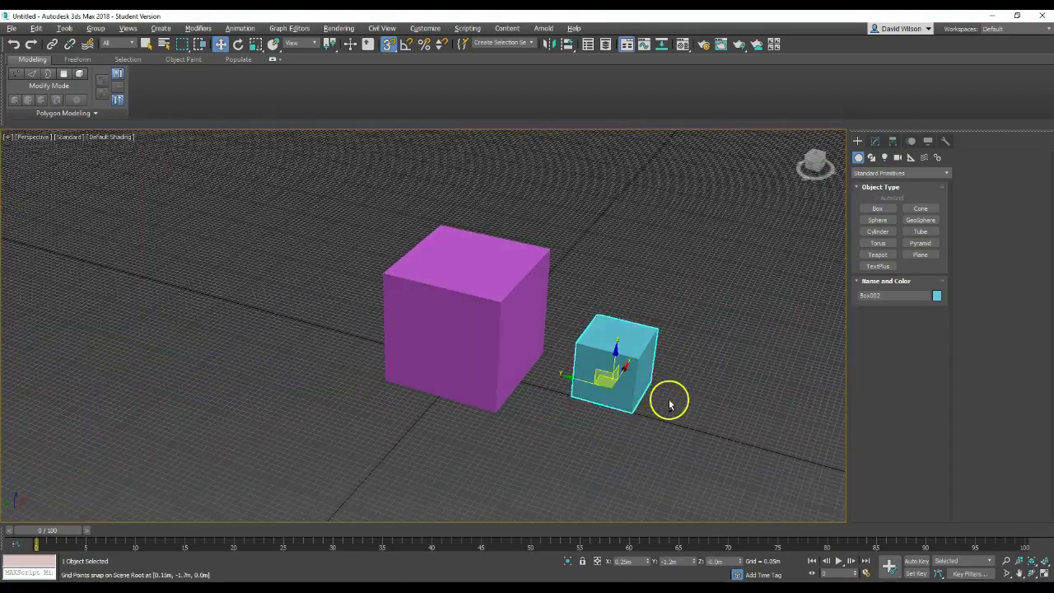
Step: Draw a tiny 0.05 × 0.05 × 0.05 m box on the main grid axis, one grid cell from the smaller box's corner
scroll(655, 420, "up", 6)
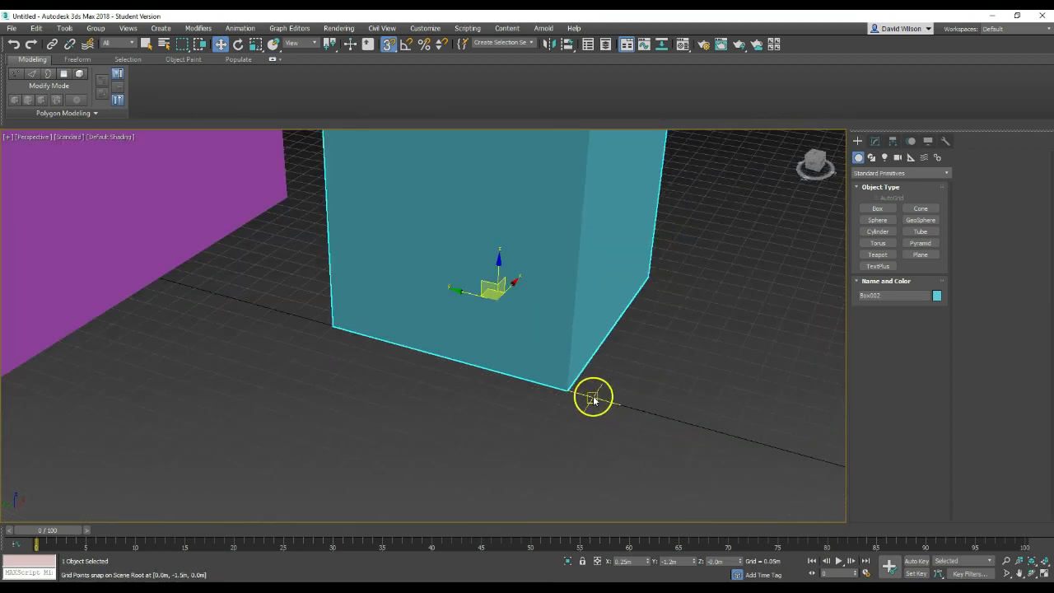
left_click(877, 208)
left_click_drag(594, 398, 623, 392)
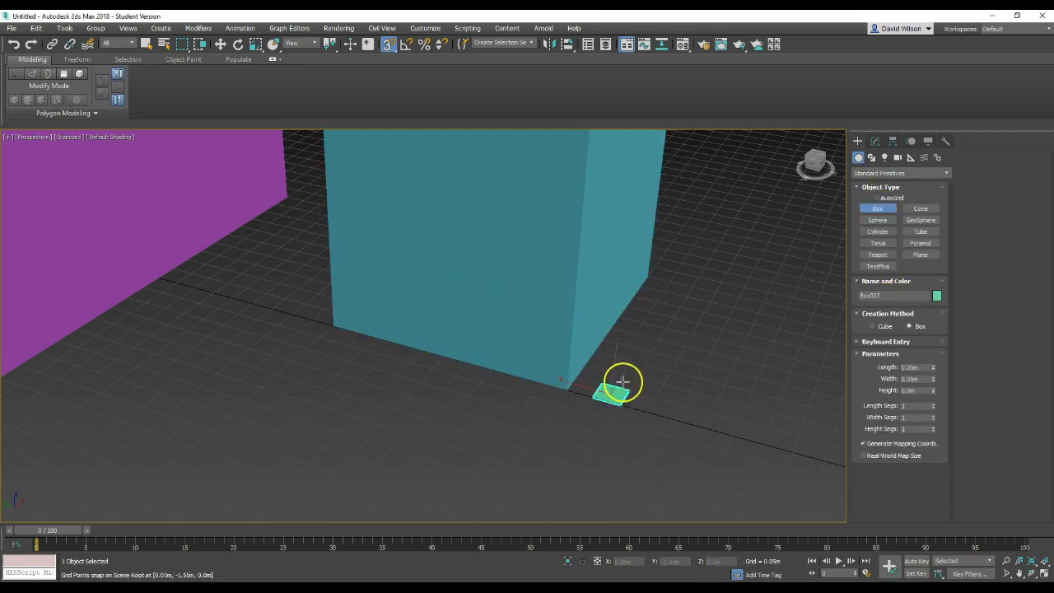
left_click(626, 373)
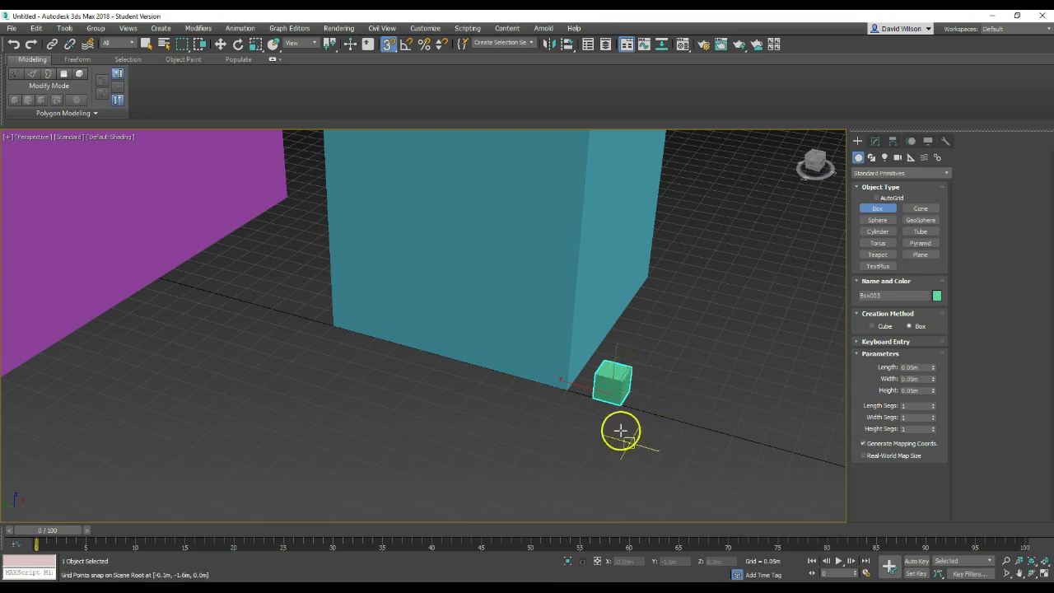
scroll(642, 399, "up", 4)
scroll(642, 399, "down", 4)
middle_click_drag(681, 400, 855, 395, "alt")
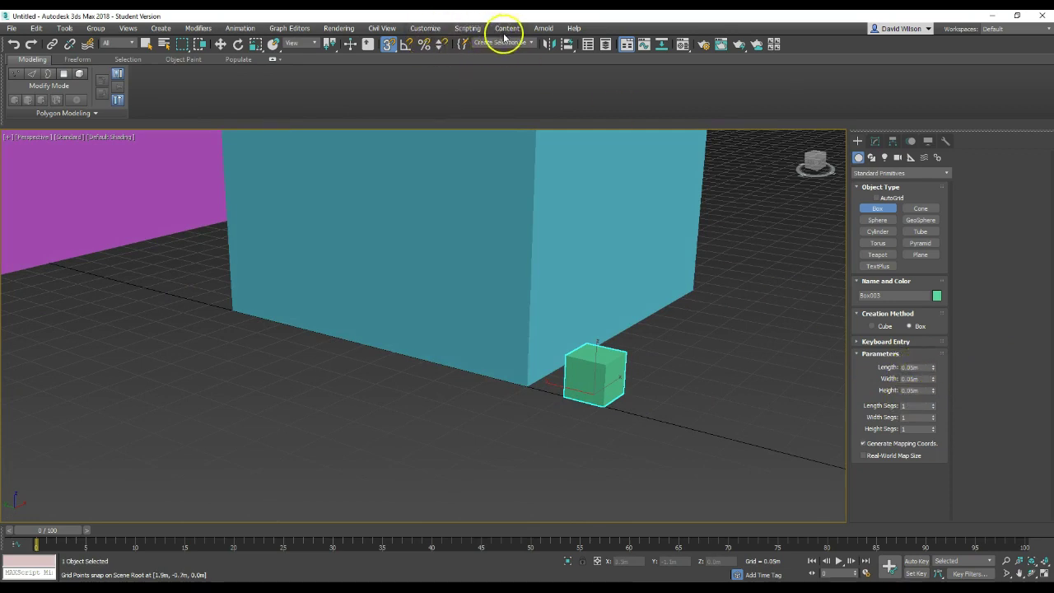
Step: Set the display unit scale to metric centimeters in the units setup
left_click(434, 30)
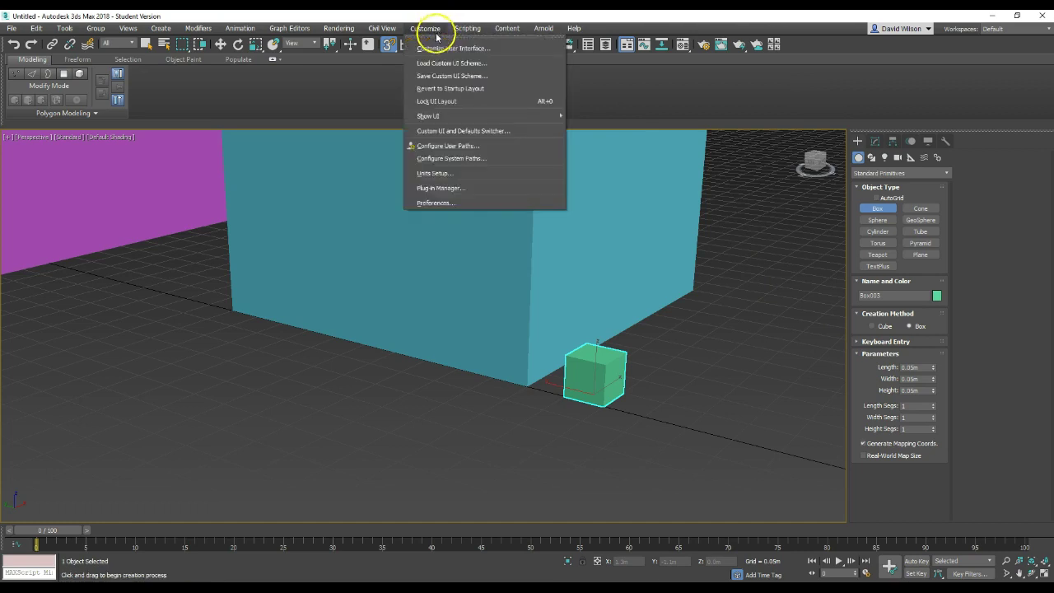
left_click(469, 50)
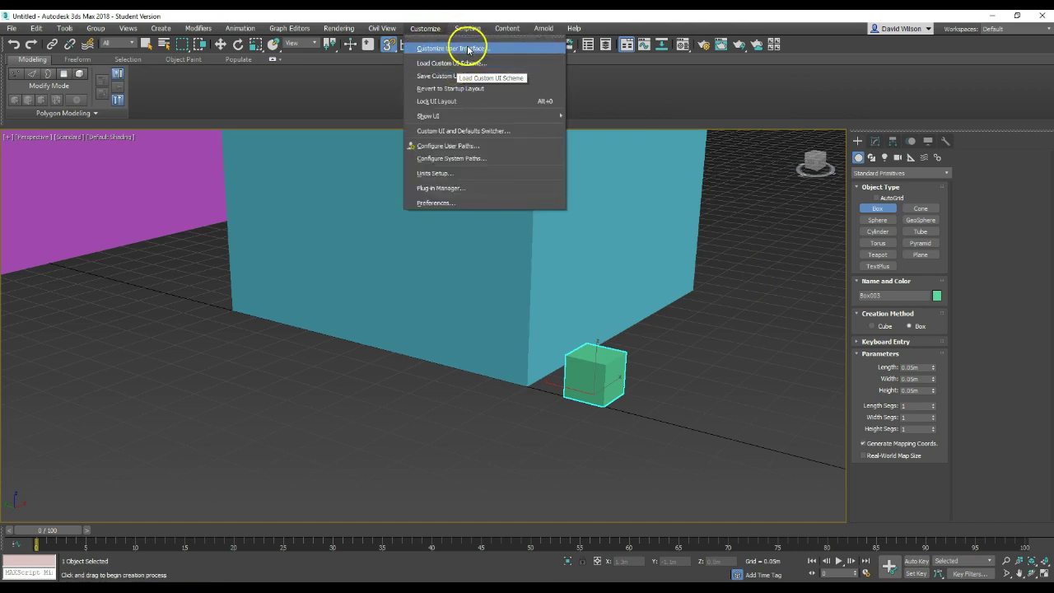
left_click(442, 173)
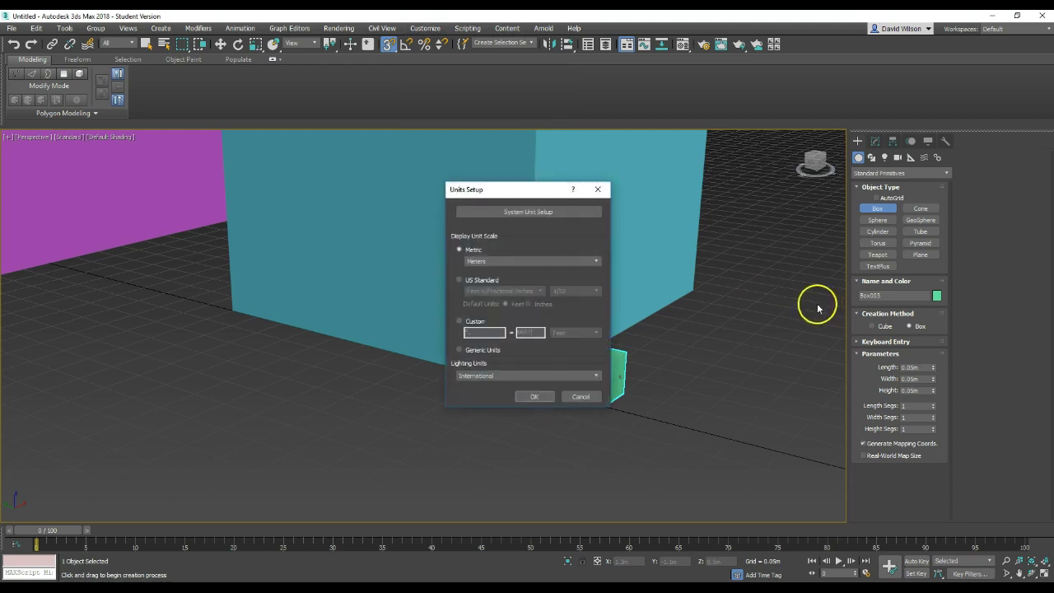
left_click(513, 262)
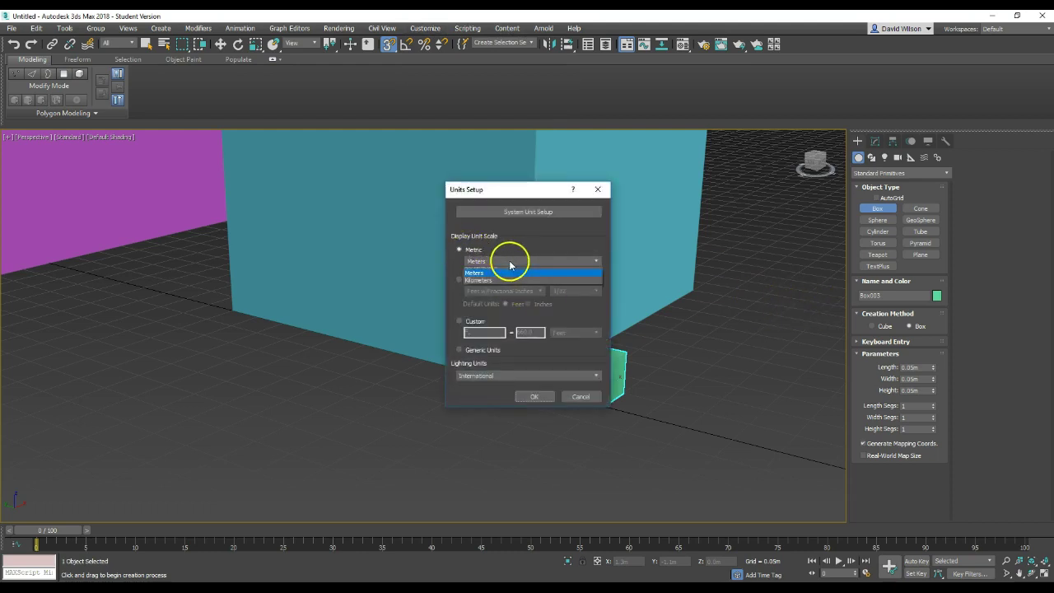
left_click(488, 278)
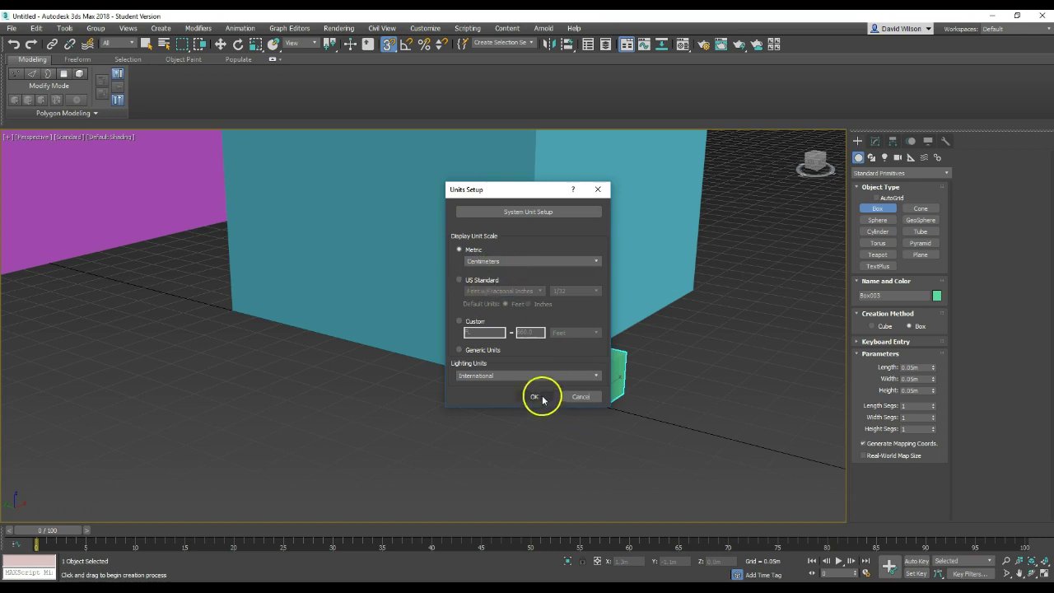
left_click(537, 396)
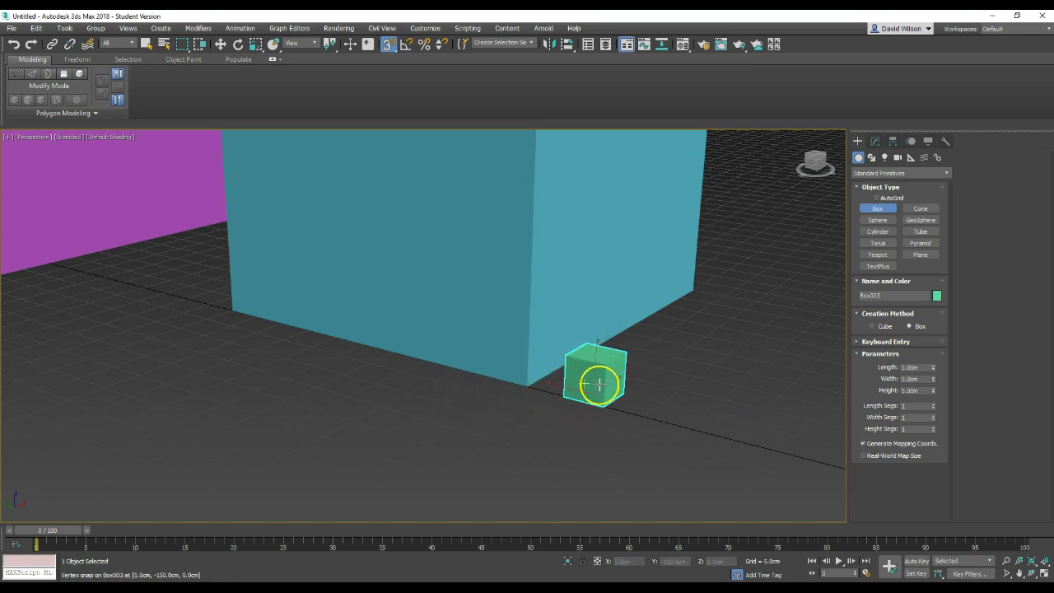
Step: Examine the dimensions of the blue box and the large purple box in centimetres
key("w")
left_click(529, 234)
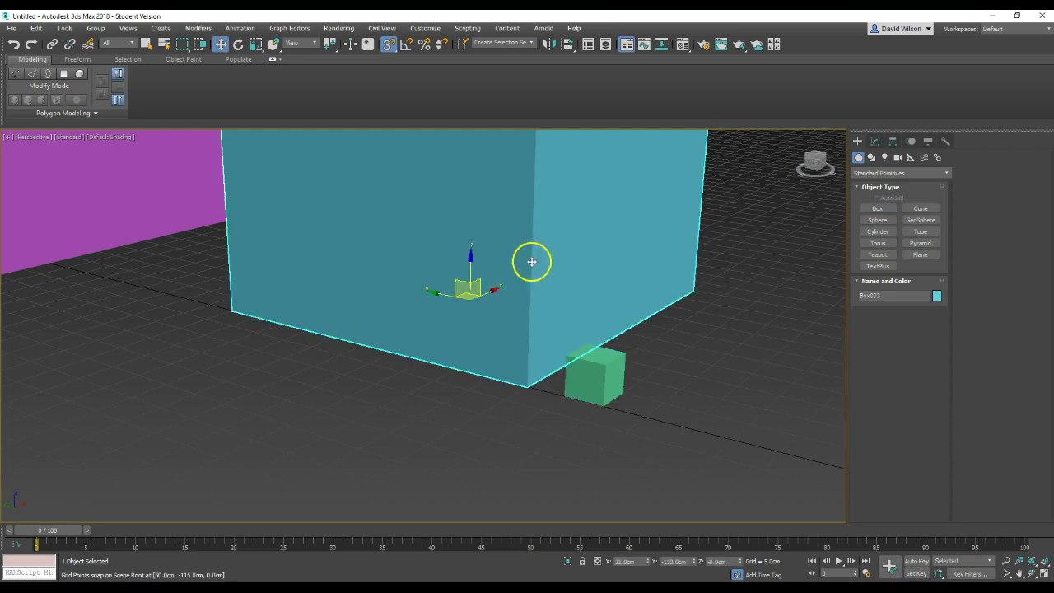
middle_click_drag(536, 313, 568, 288, "alt")
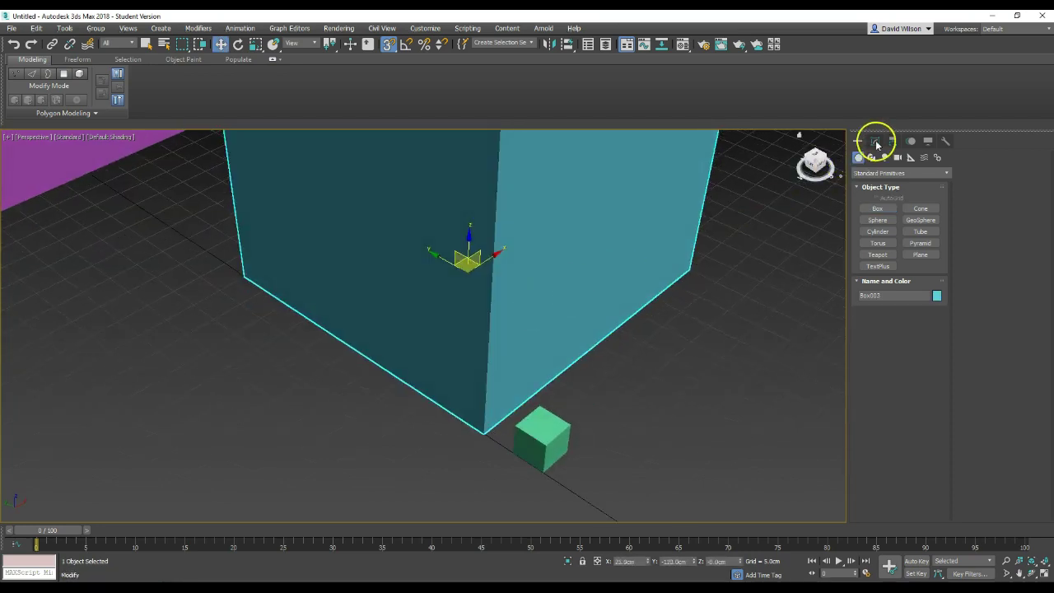
left_click(875, 144)
middle_click_drag(499, 299, 510, 257, "alt")
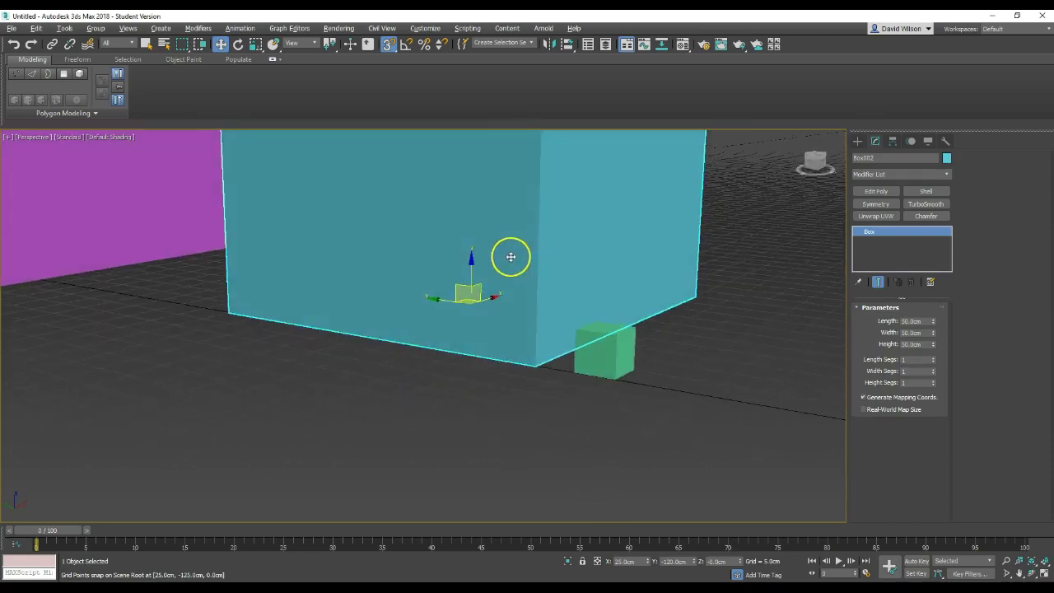
scroll(511, 257, "down", 5)
left_click(400, 242)
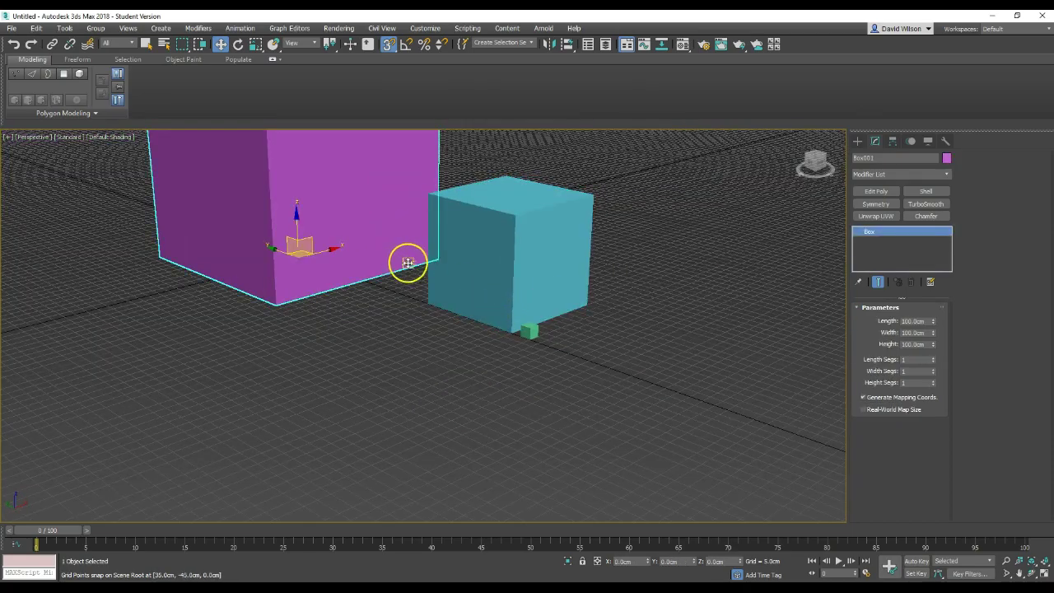
scroll(408, 262, "down", 4)
mouse_move(330, 216)
middle_mouse_down("alt")
mouse_move(390, 160)
mouse_move(317, 212)
middle_mouse_up("alt")
scroll(329, 209, "up", 5)
scroll(391, 282, "up", 2)
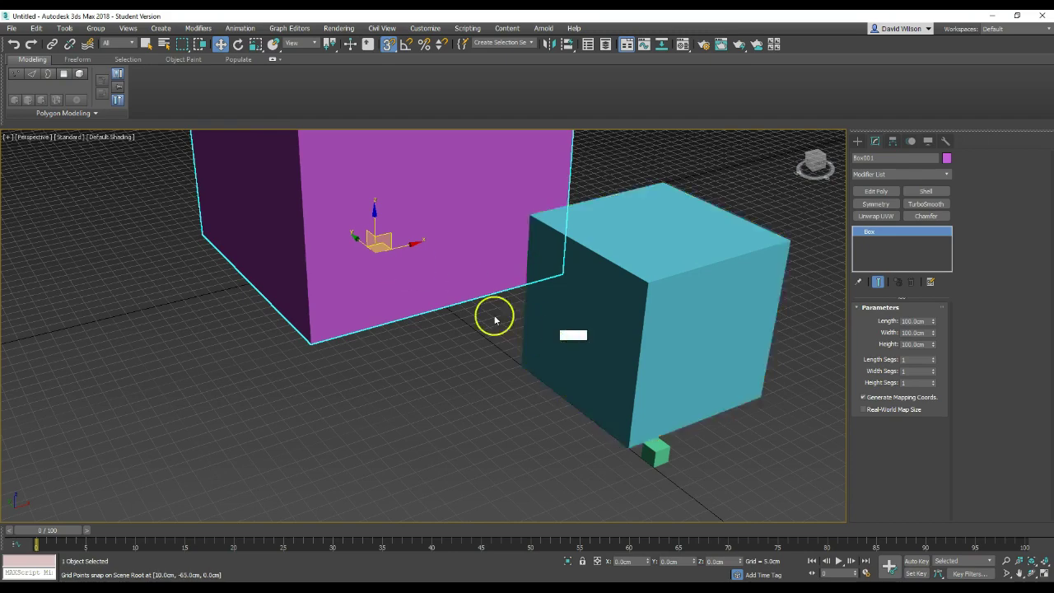
middle_click_drag(491, 315, 473, 327, "alt")
scroll(511, 338, "down", 3)
scroll(551, 305, "up", 4)
Step: Select the blue box, review the snap types in the grid and snap settings, and enable axis constraints for translation
left_click(556, 294)
right_click(388, 44)
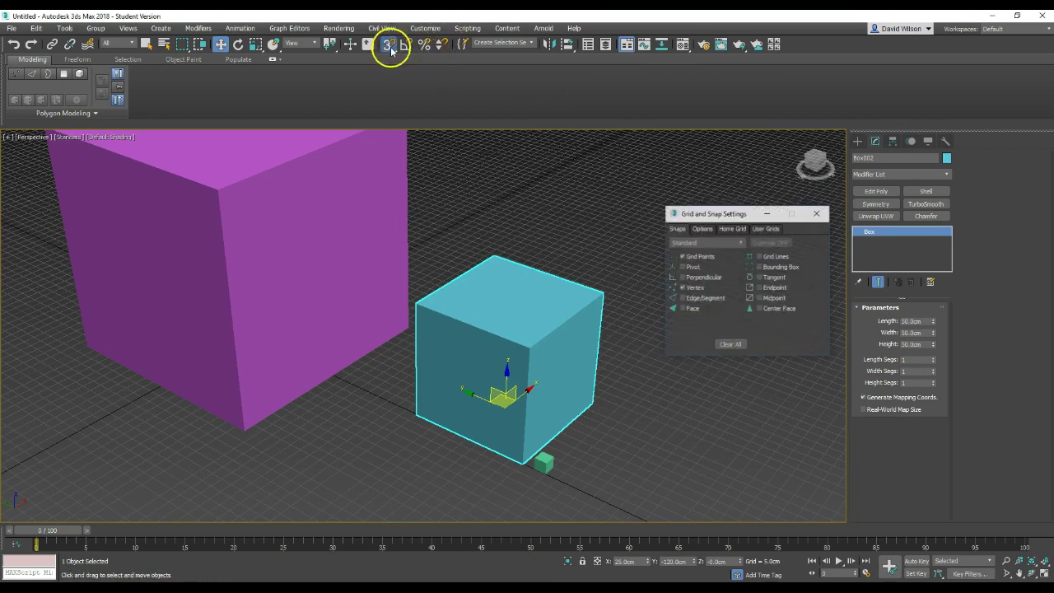
mouse_move(721, 216)
left_mouse_down()
mouse_move(707, 184)
mouse_move(717, 207)
left_mouse_up()
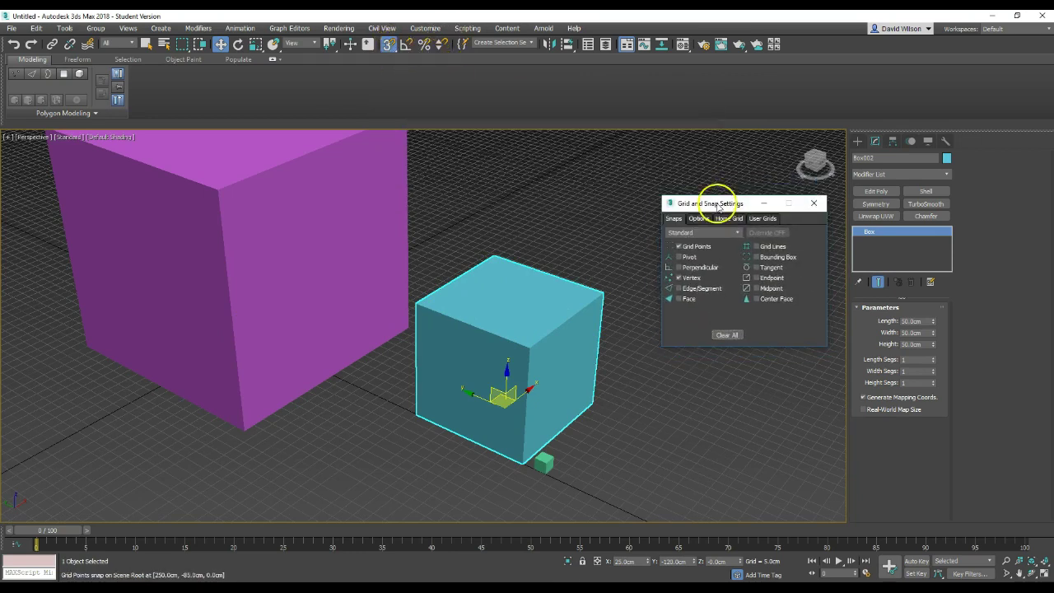
left_click(697, 219)
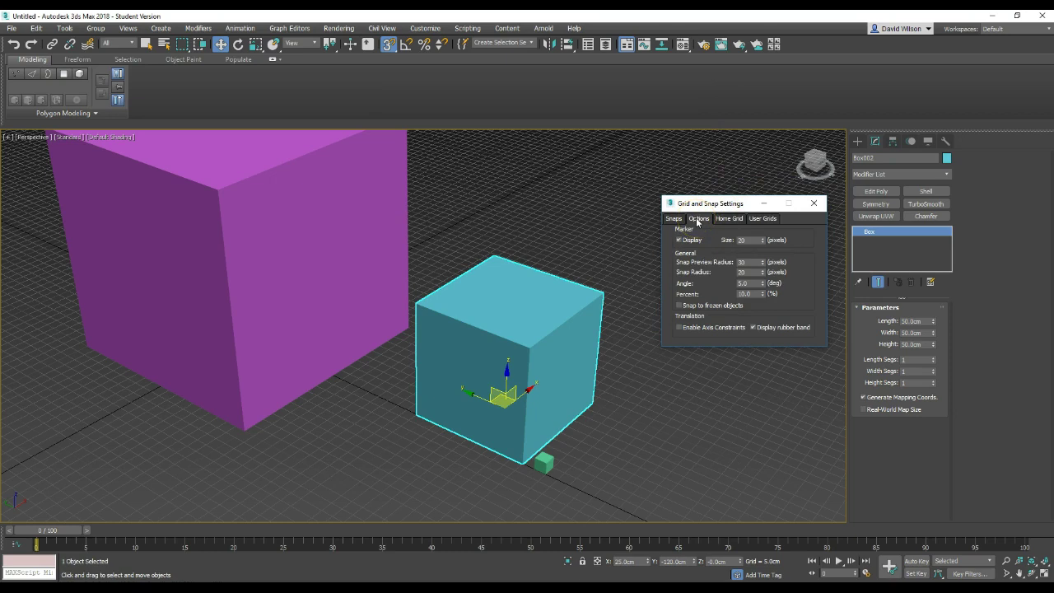
left_click(676, 221)
left_click_drag(708, 204, 729, 181)
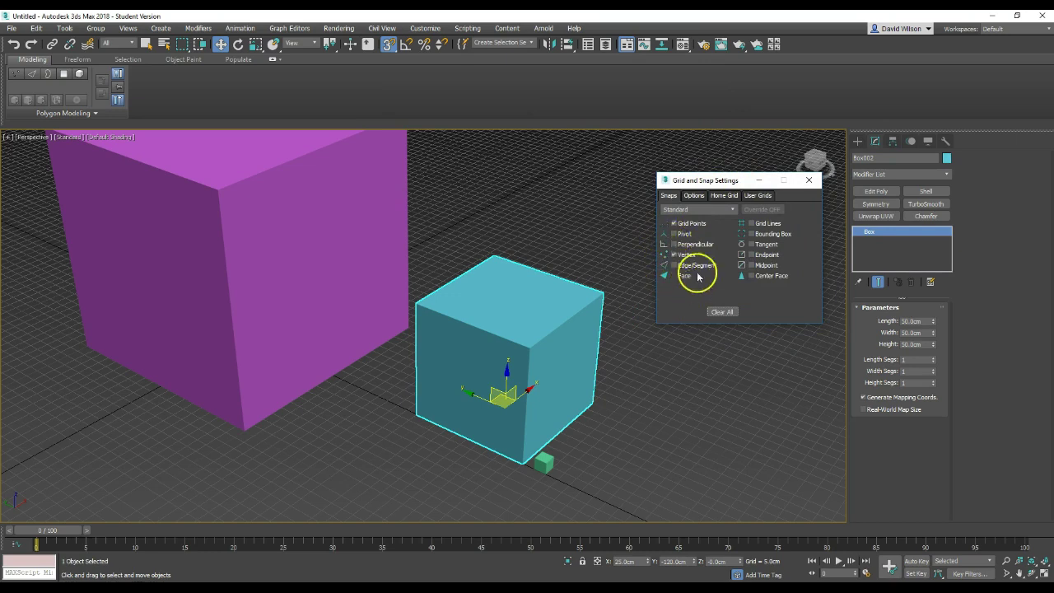
left_click(675, 254)
left_click(693, 195)
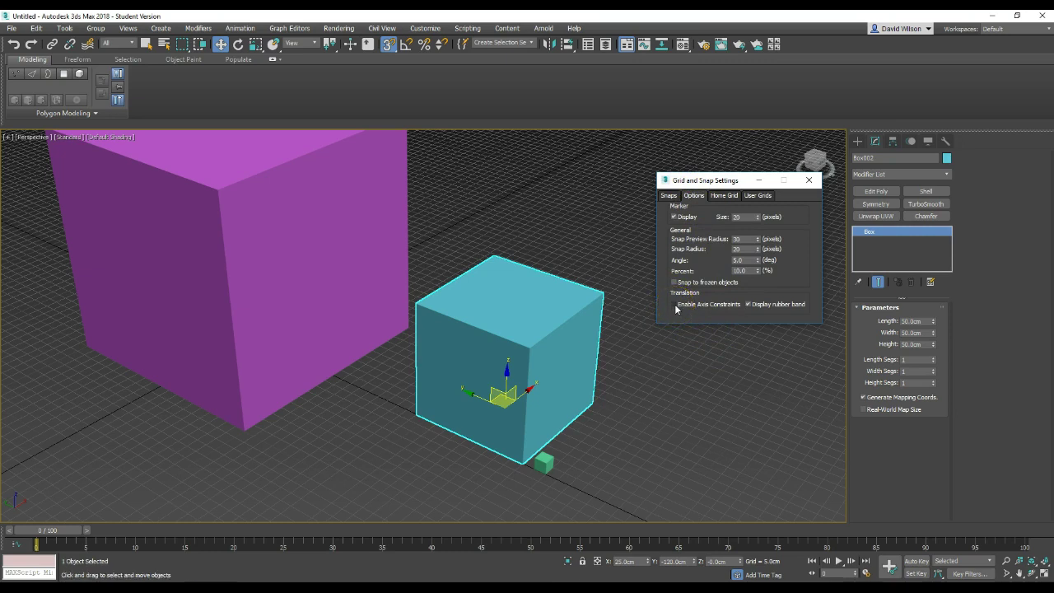
left_click(476, 412)
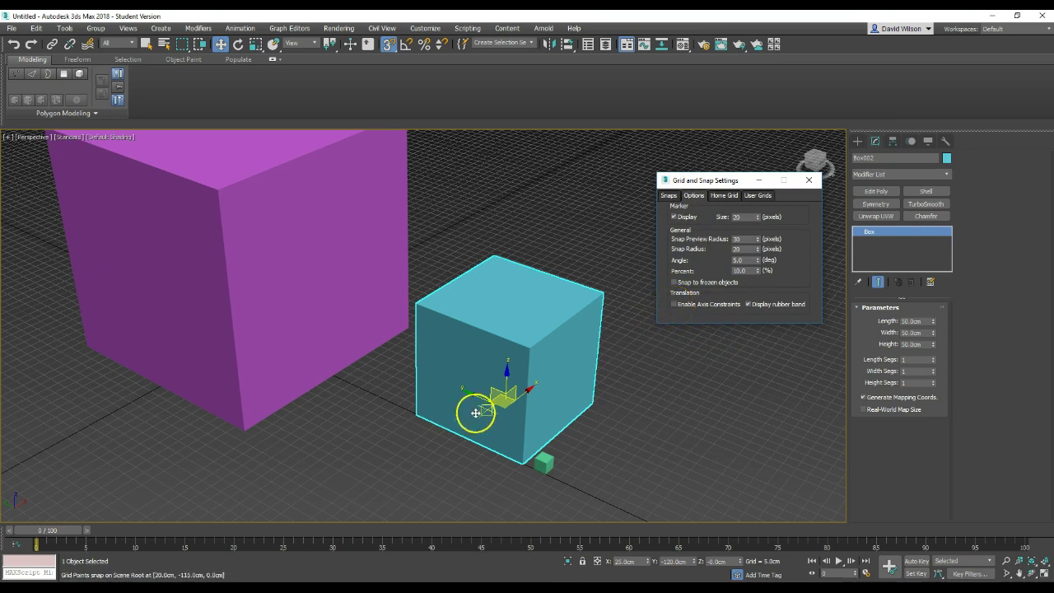
left_click(673, 305)
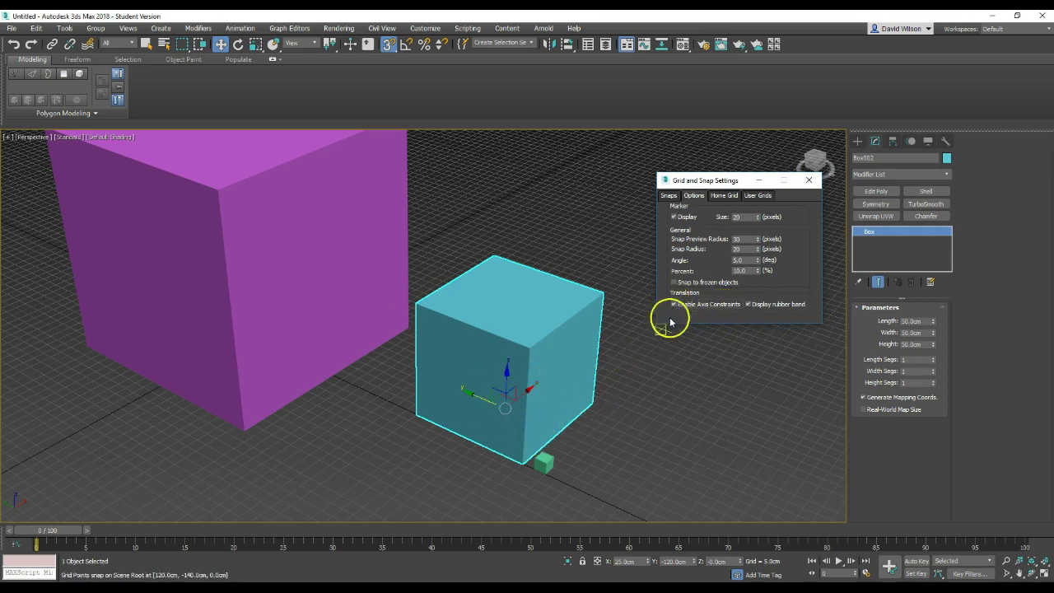
Step: Move the blue box across the grid with axis constraints on, to about X 40 cm, Y -115 cm
left_click(668, 196)
left_click_drag(482, 455, 518, 358)
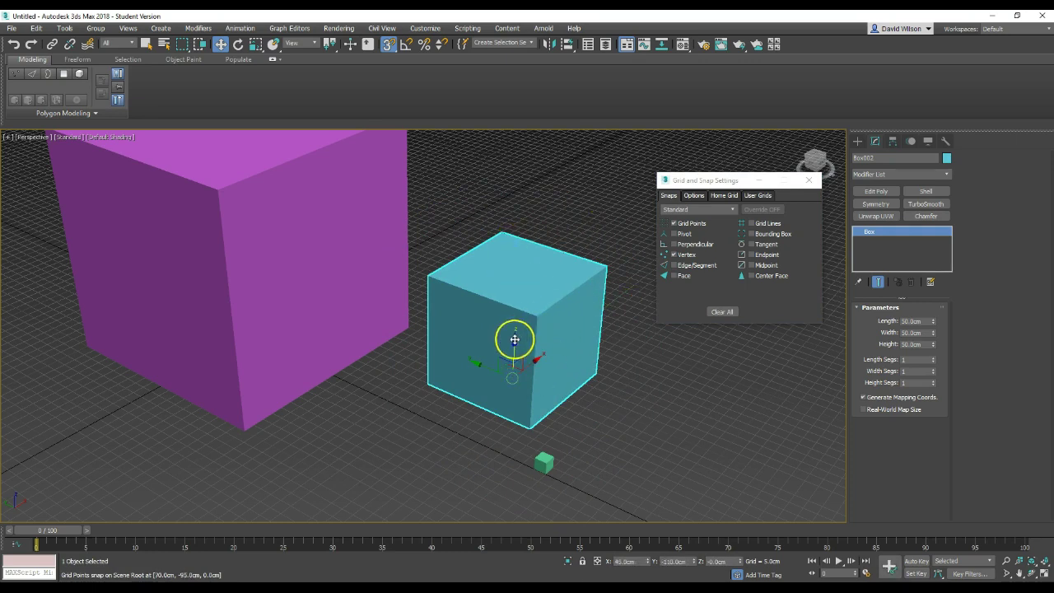
left_click_drag(536, 365, 449, 434)
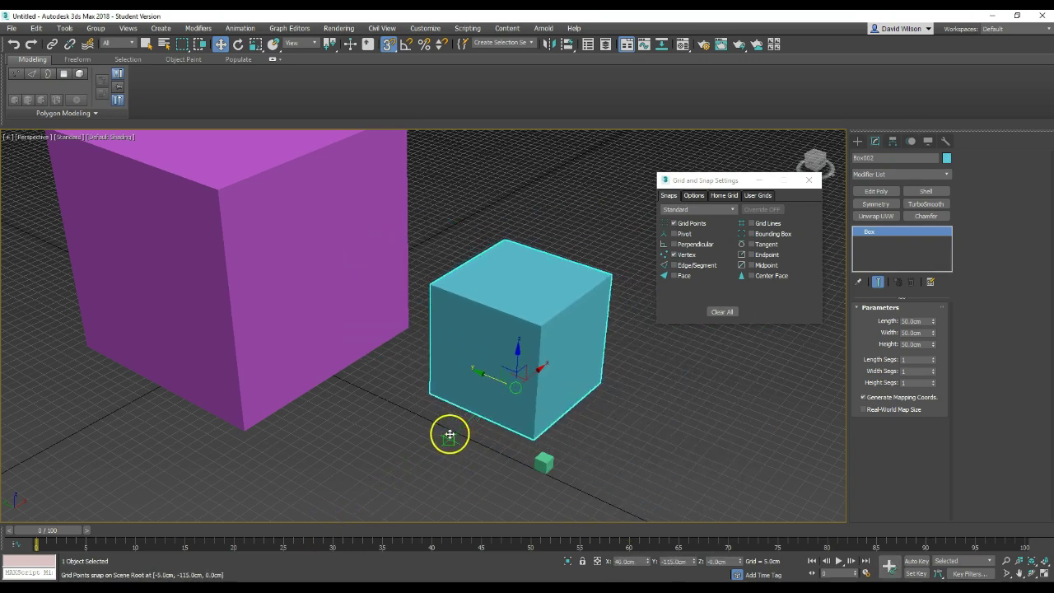
Step: With axis constraints off, snap the blue box to the purple box's upper front corner and the green box to the blue box's top corner
left_click(693, 196)
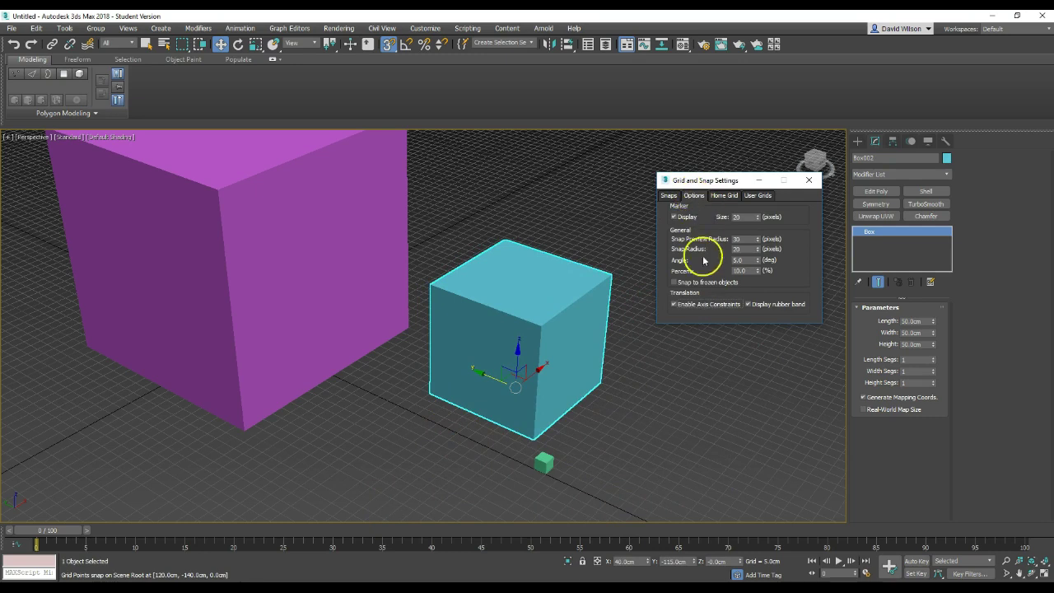
left_click_drag(516, 389, 219, 189)
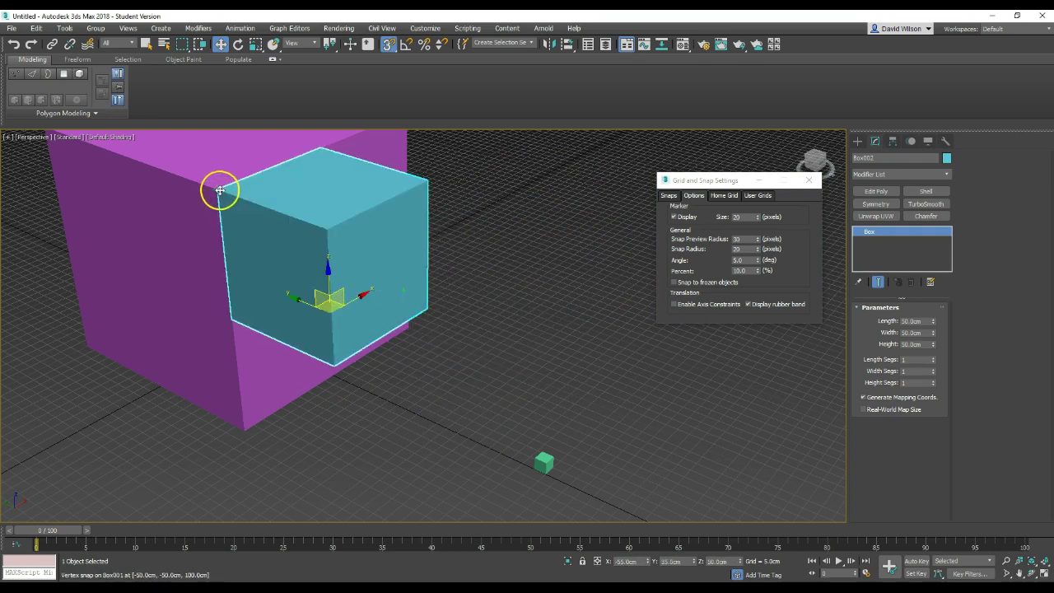
left_click_drag(535, 459, 334, 236)
scroll(483, 393, "up", 6)
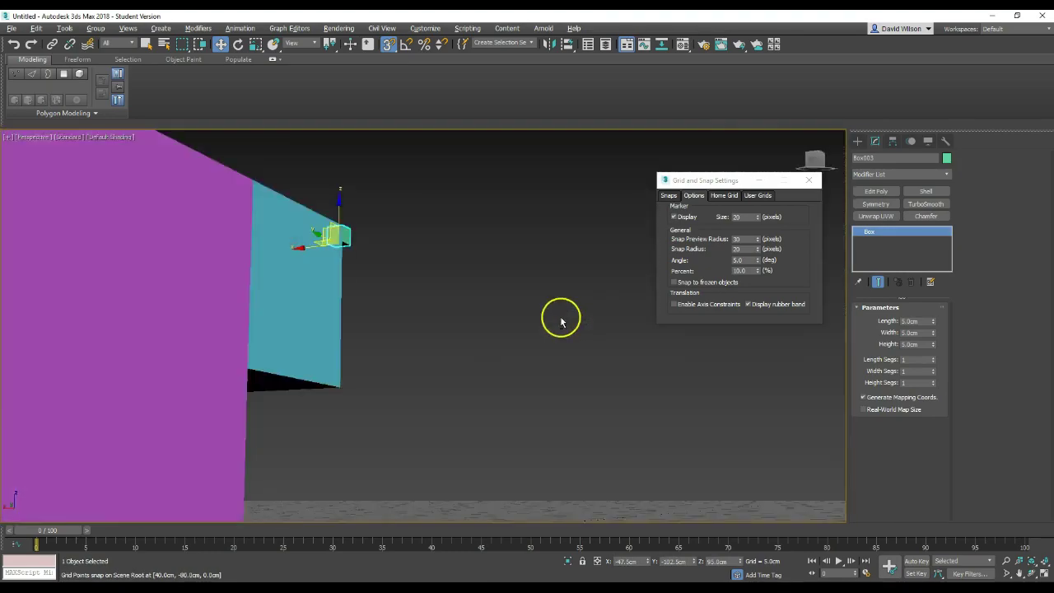
scroll(437, 378, "down", 6)
left_click(484, 351)
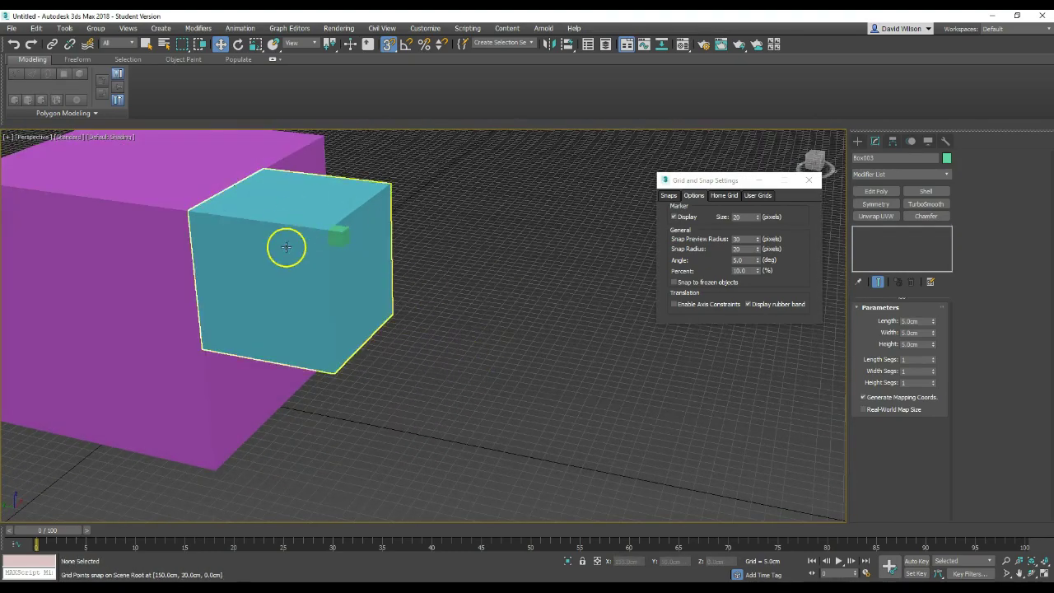
Step: Move the blue box down to the grid at about X 5, Y -100 cm, and the green box to about X 0, Y -145 cm
middle_click_drag(466, 348, 540, 351, "alt")
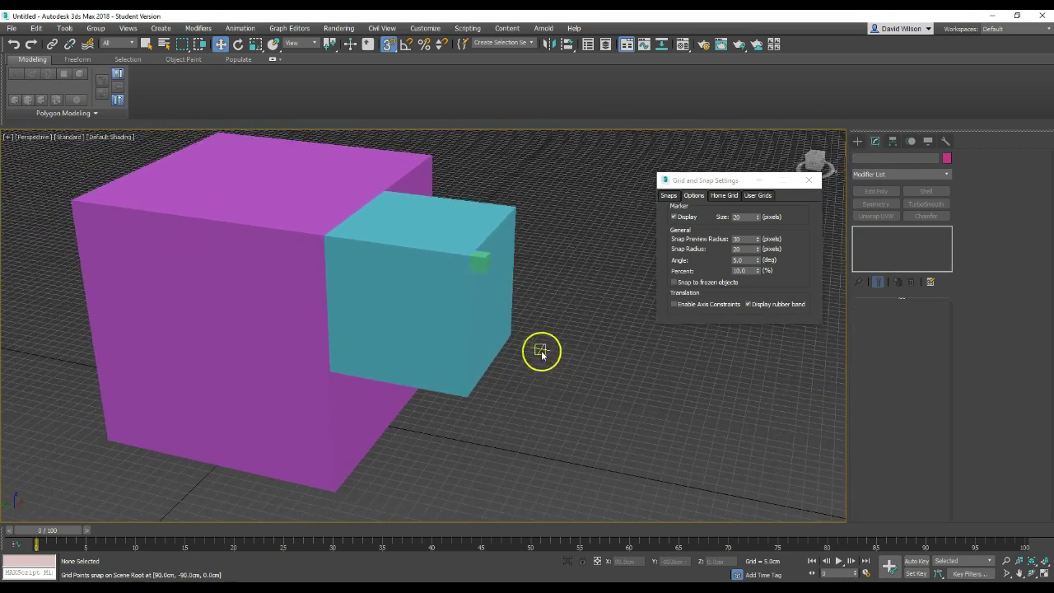
left_click(464, 305)
left_click_drag(464, 305, 509, 445)
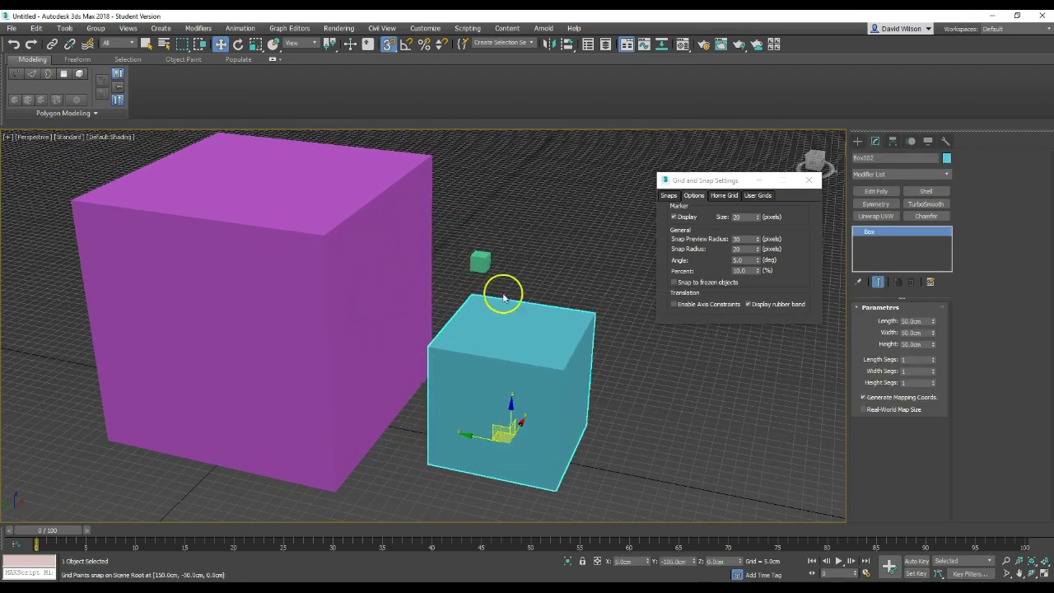
left_click(478, 259)
left_click_drag(481, 267, 630, 489)
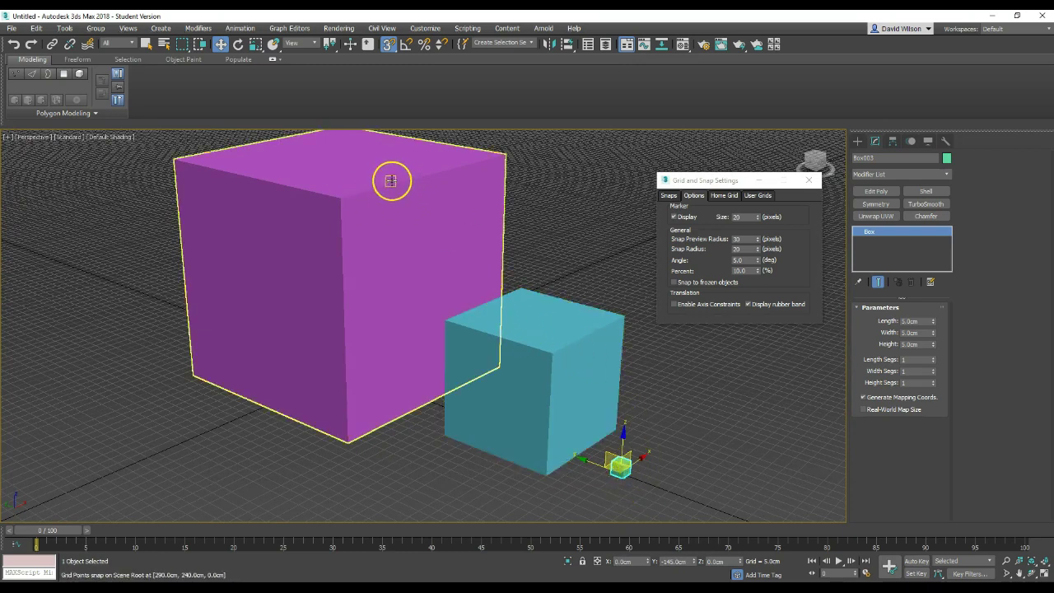
Step: Select the blue box and enable axis constraints for translation again
left_click(568, 354)
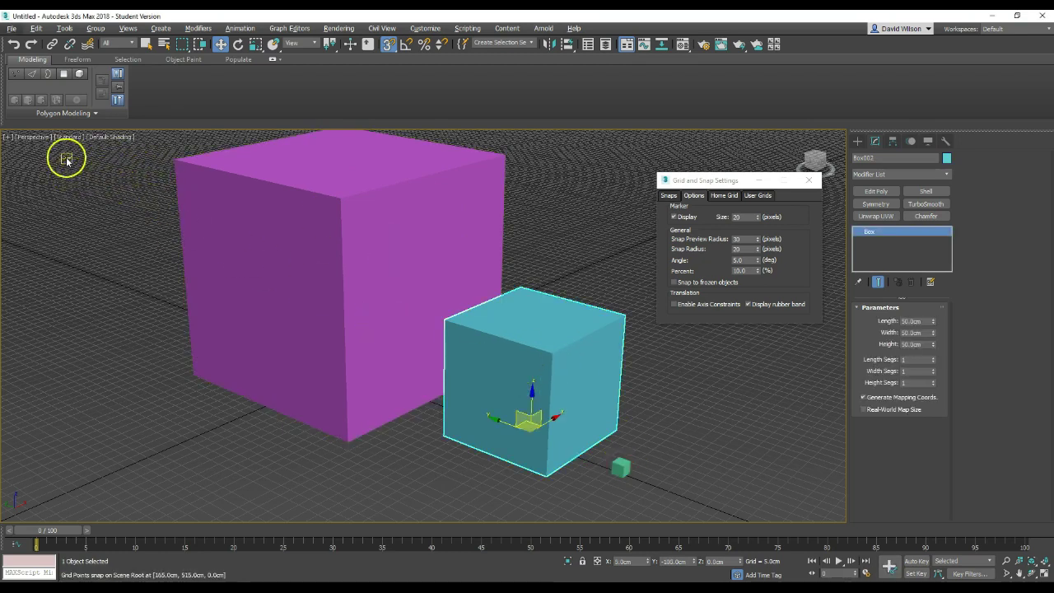
left_click(31, 138)
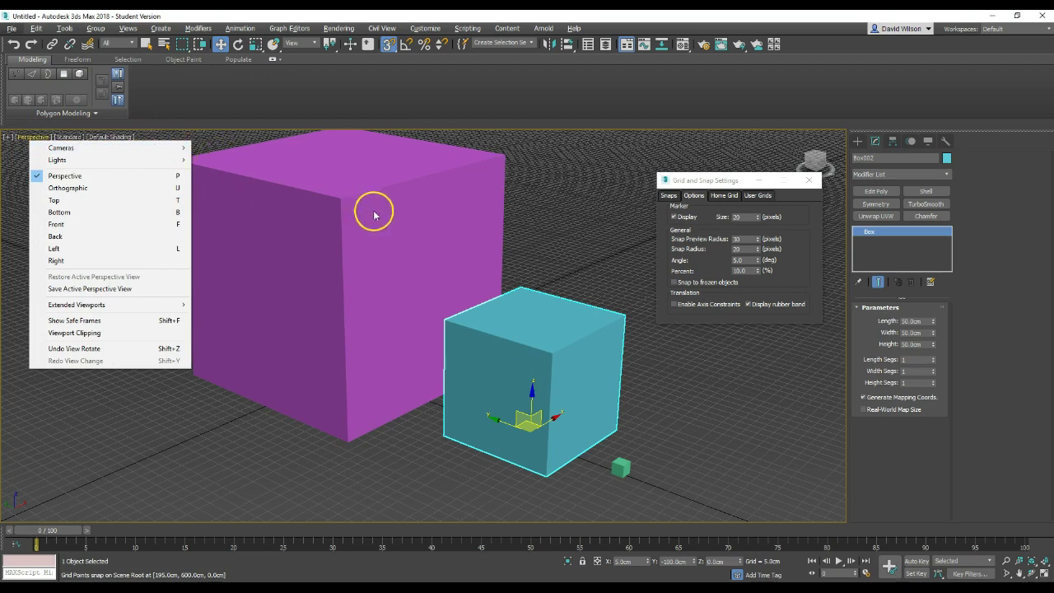
left_click(552, 207)
left_click(540, 329)
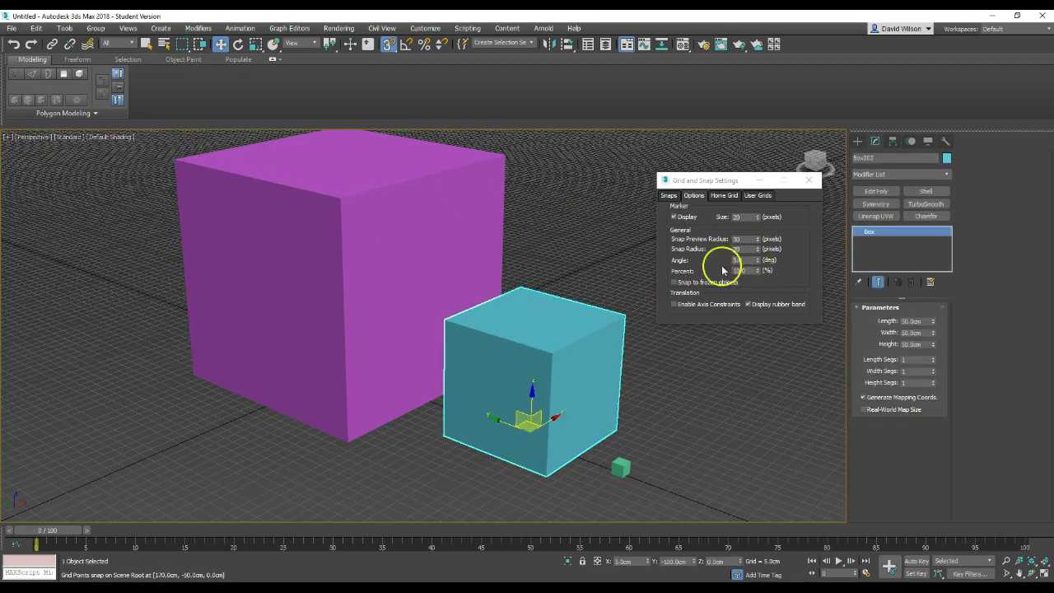
Step: Convert the blue box to an Editable Poly and select its upper back edge at edge level
right_click(552, 333)
mouse_move(630, 442)
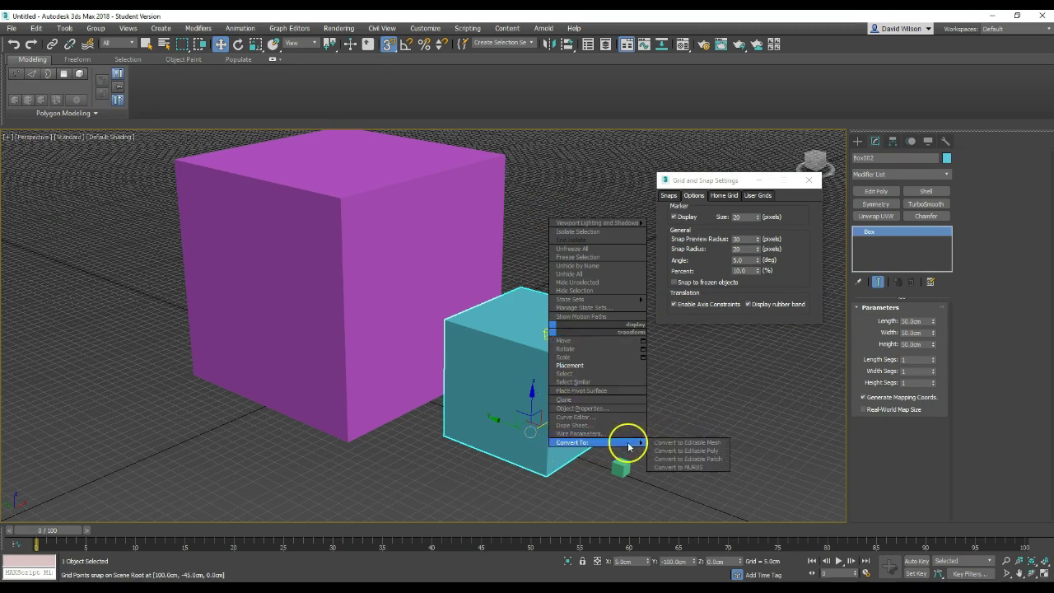
left_click(702, 451)
left_click(885, 319)
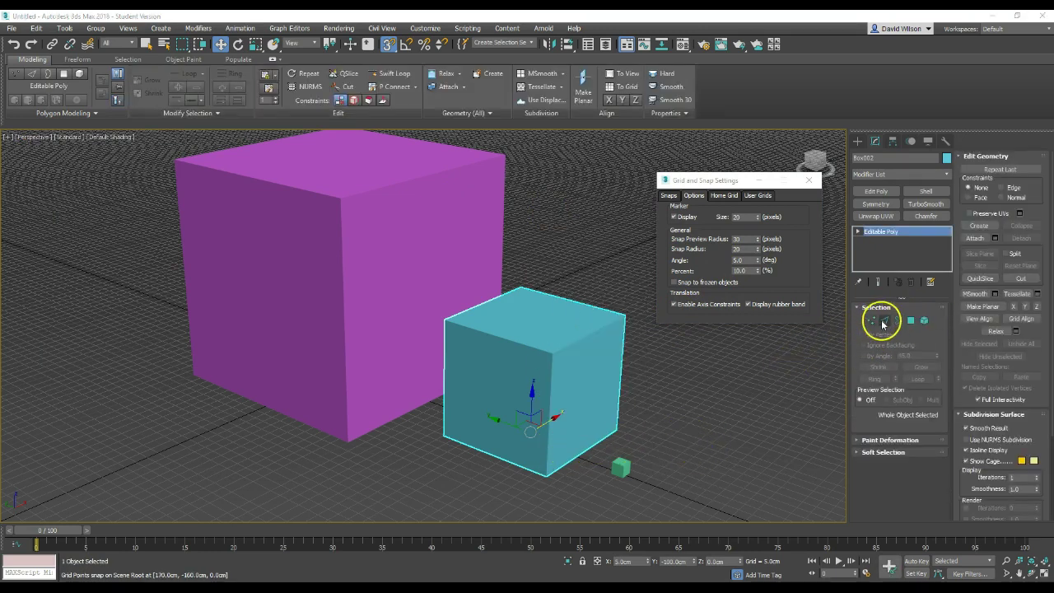
left_click(580, 304)
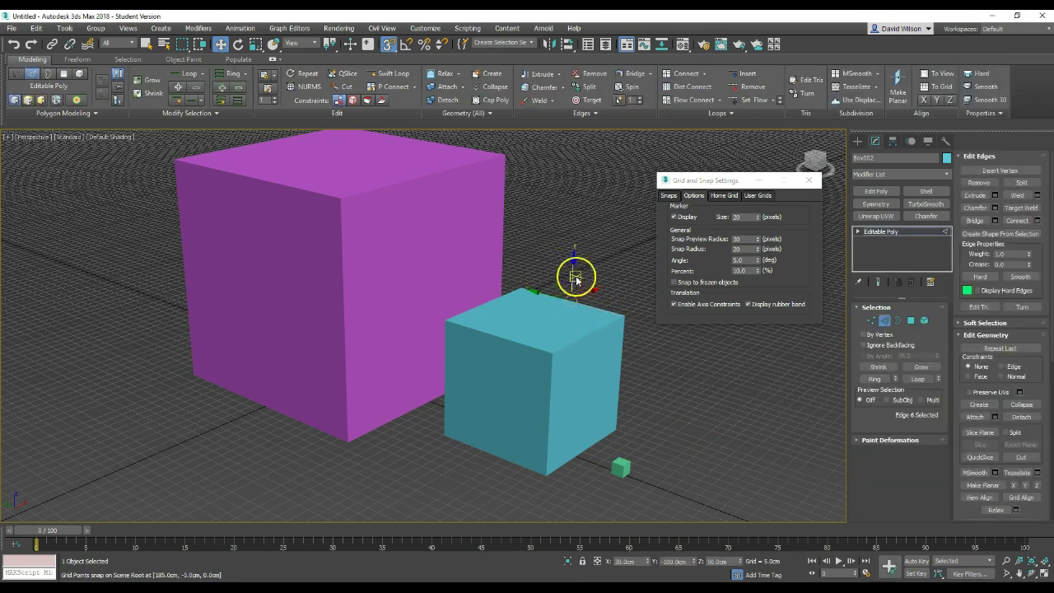
Step: Review the active snap types and the translation options in the grid and snap settings
left_click(670, 196)
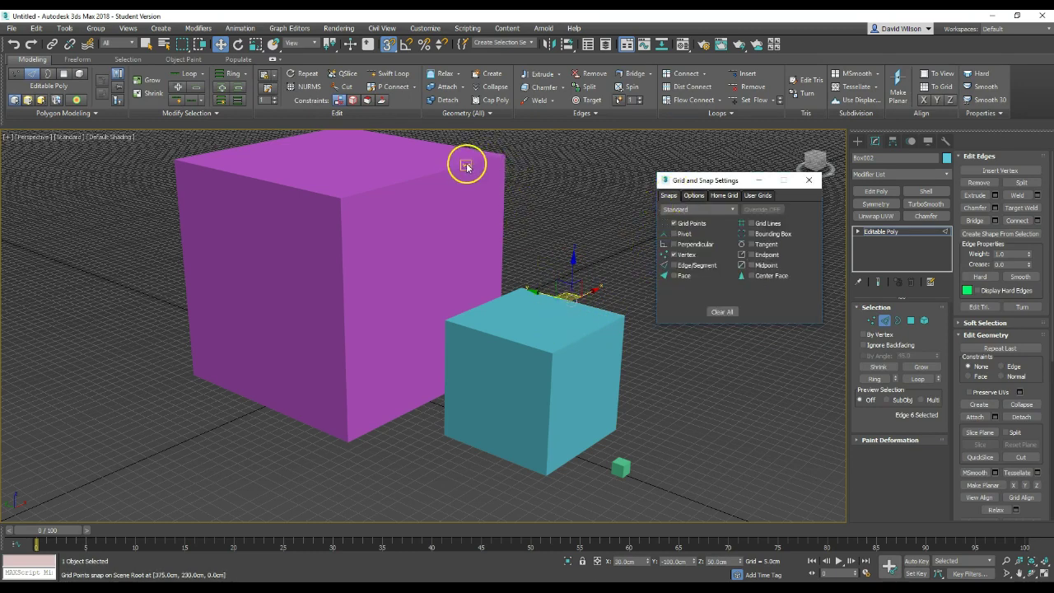
left_click(693, 195)
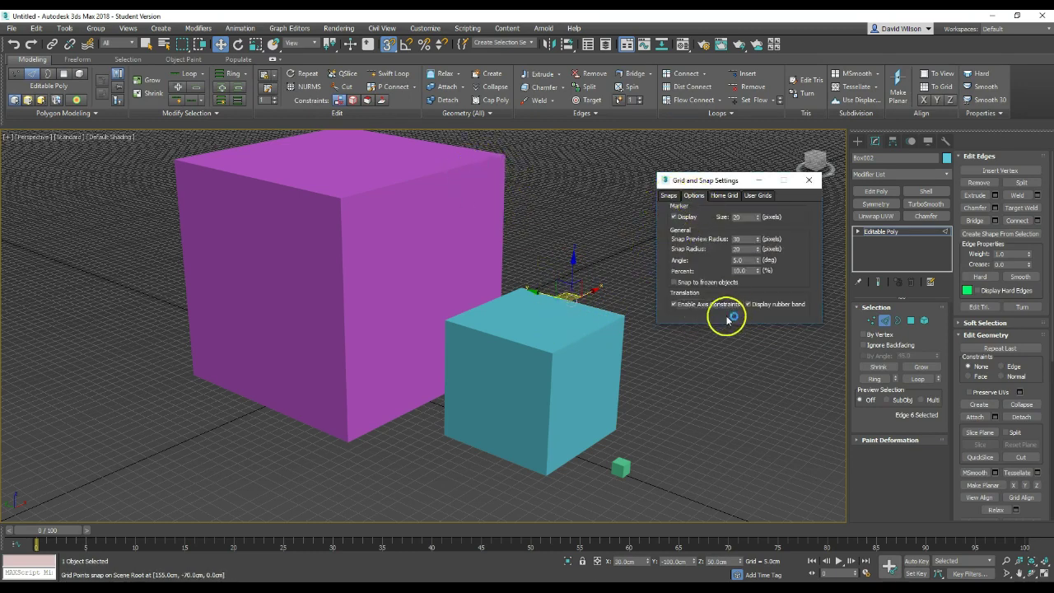
Step: Try snapping the blue box's upper back edge along Z to the height of the purple box's top corner, and undo the move
left_click(669, 196)
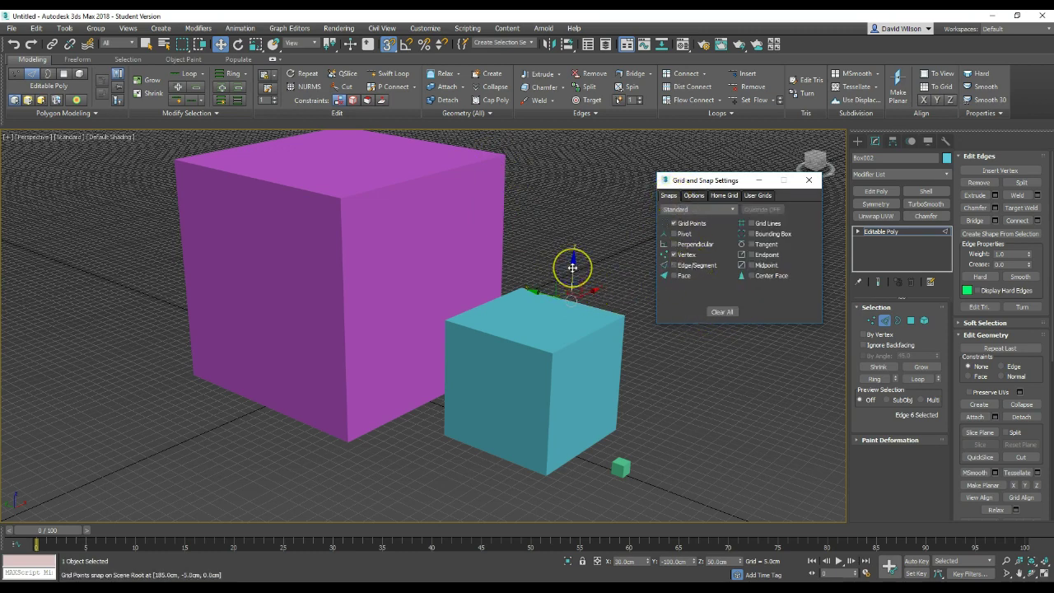
left_click_drag(572, 268, 499, 156)
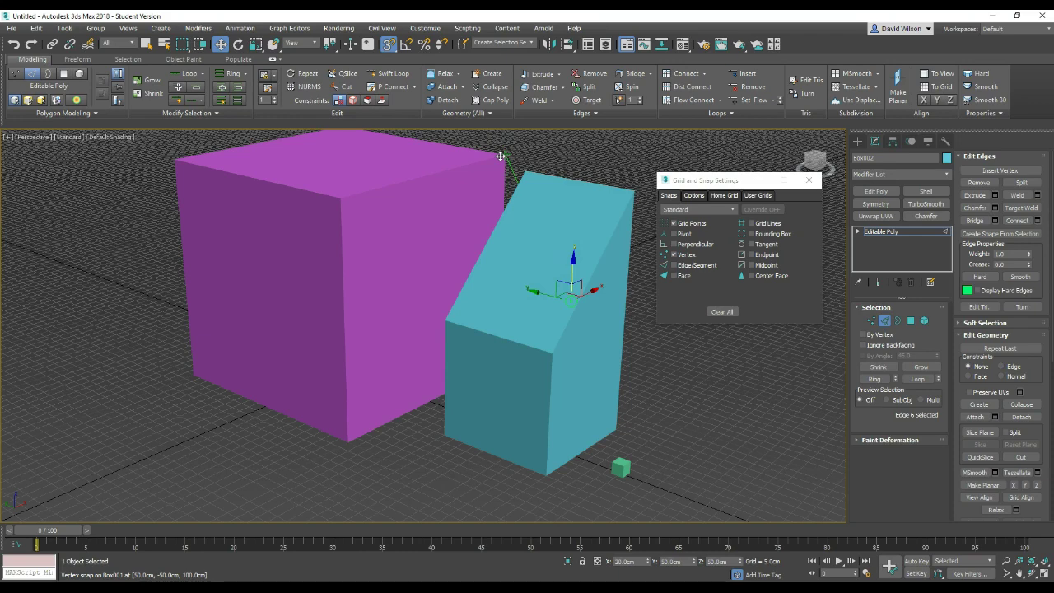
left_click_drag(500, 155, 500, 156)
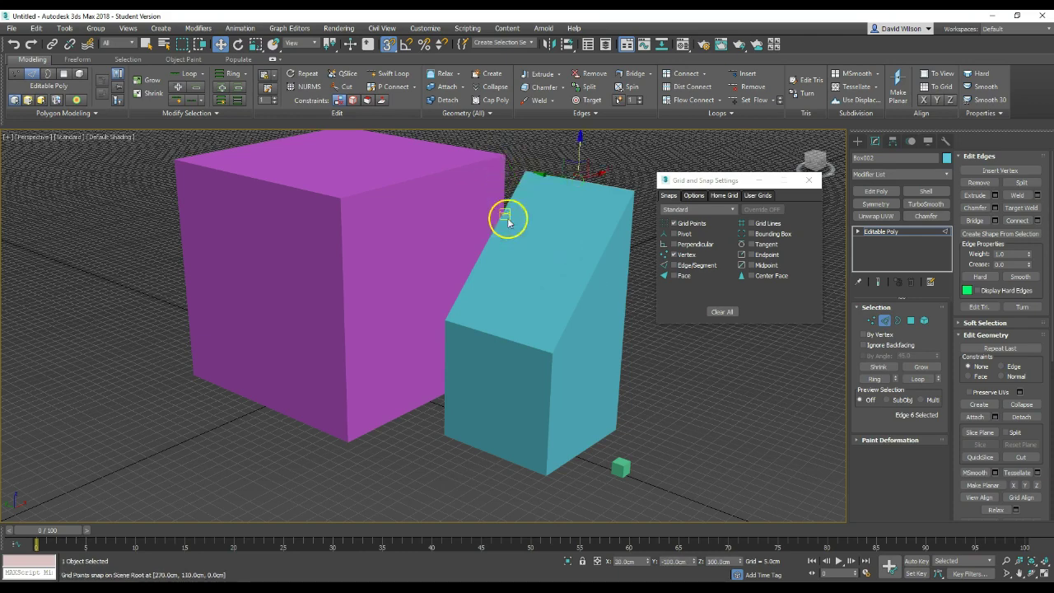
middle_click_drag(527, 296, 536, 259, "alt")
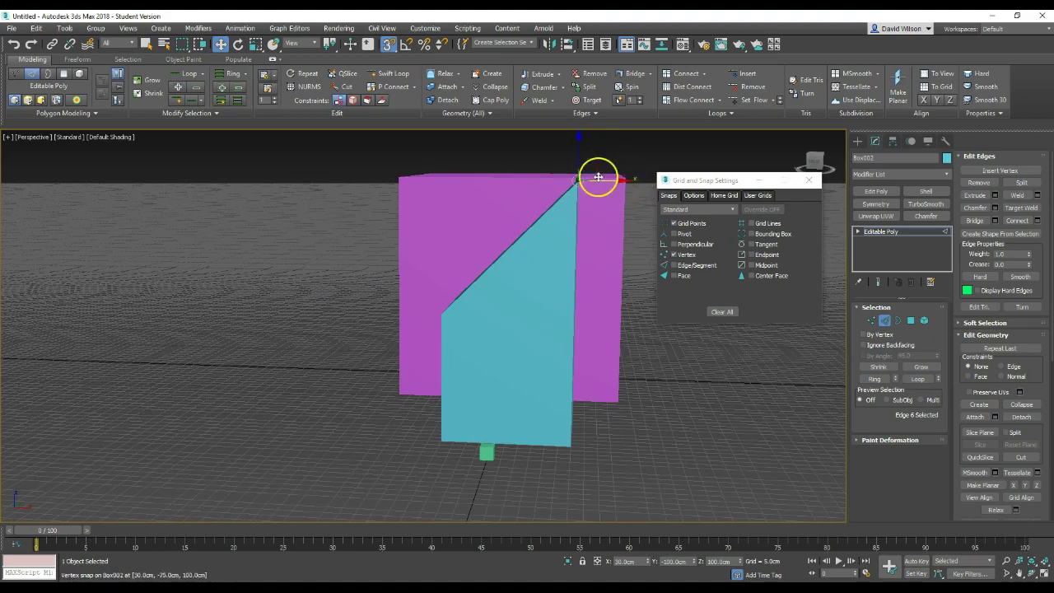
middle_click_drag(483, 282, 600, 235, "alt")
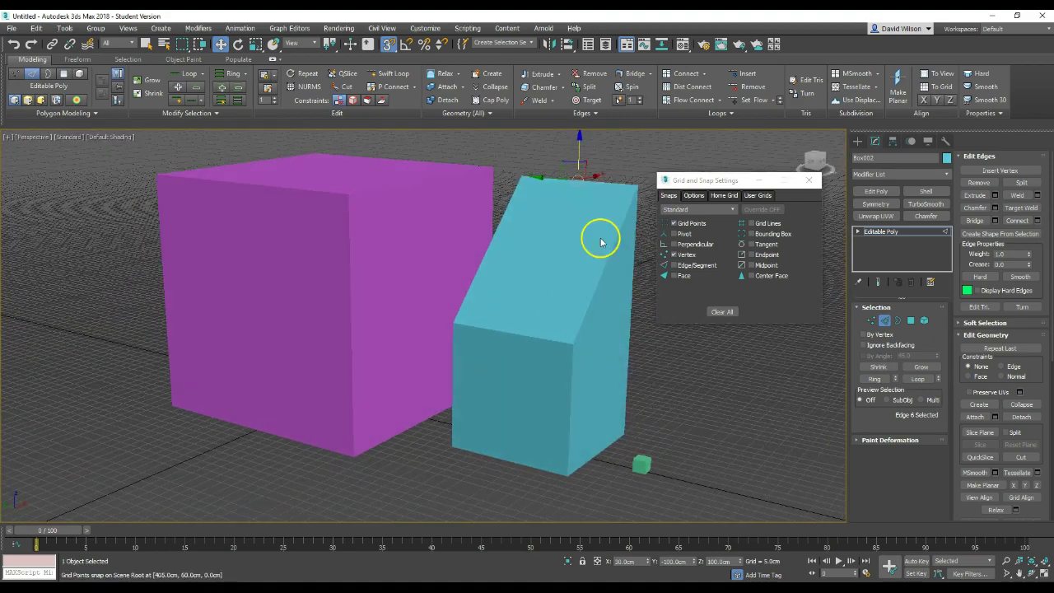
key("shift+z")
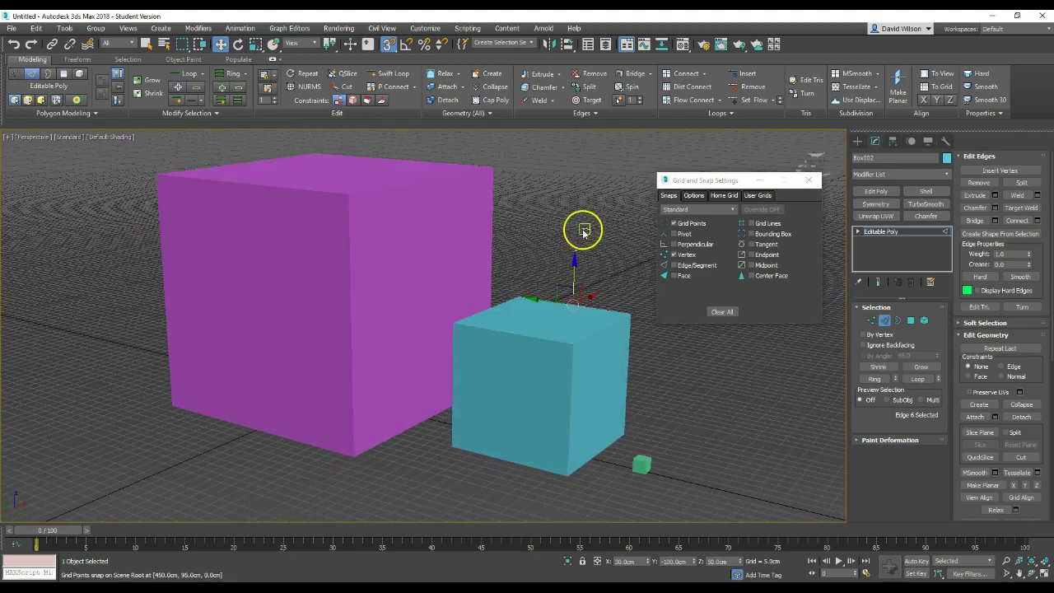
Step: Show edged faces and raise the blue box's upper back edge along Z, snapping it to the purple box's top corner at 100 cm
middle_click_drag(548, 317, 472, 353, "alt")
key("F4")
left_click(664, 365)
left_click(569, 305)
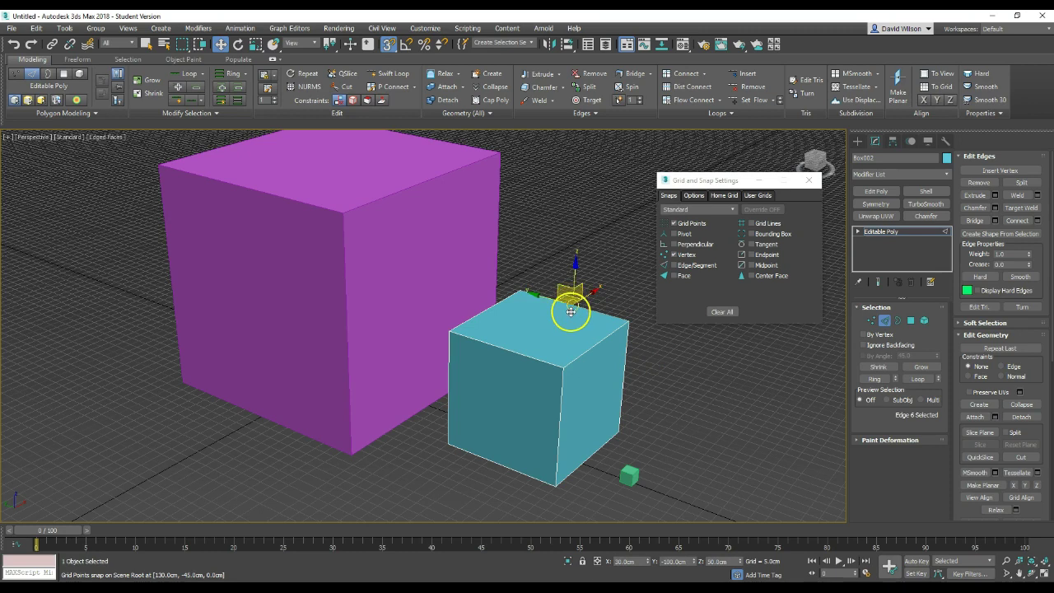
mouse_move(575, 264)
left_mouse_down()
mouse_move(574, 176)
mouse_move(577, 286)
mouse_move(564, 235)
mouse_move(548, 235)
mouse_move(507, 162)
left_mouse_up()
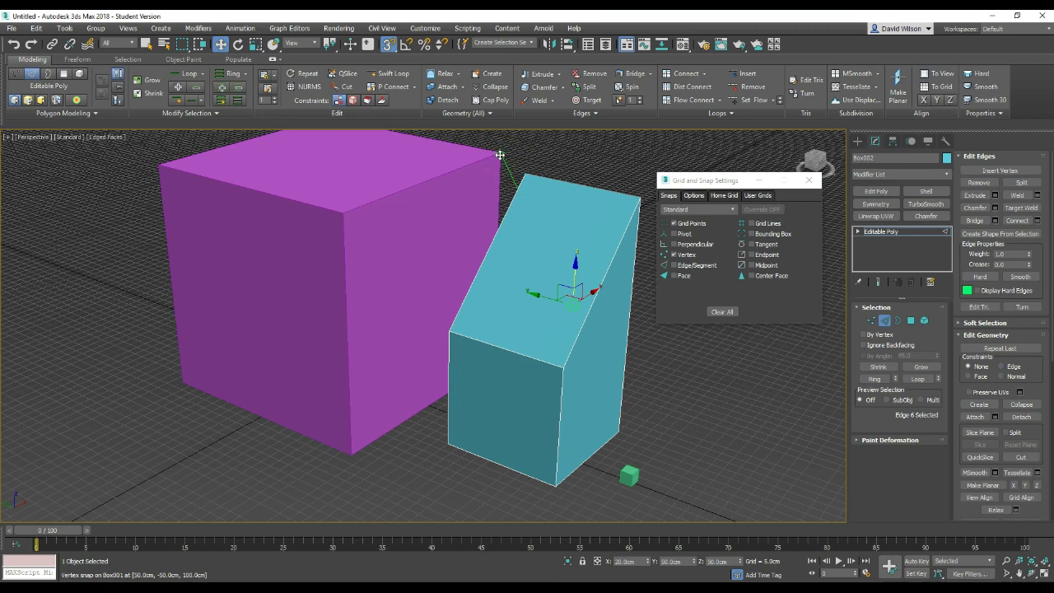
Step: Select the blue box's lower front edge and snap it along X to -50 cm, in line with the purple box's front
left_click(497, 465)
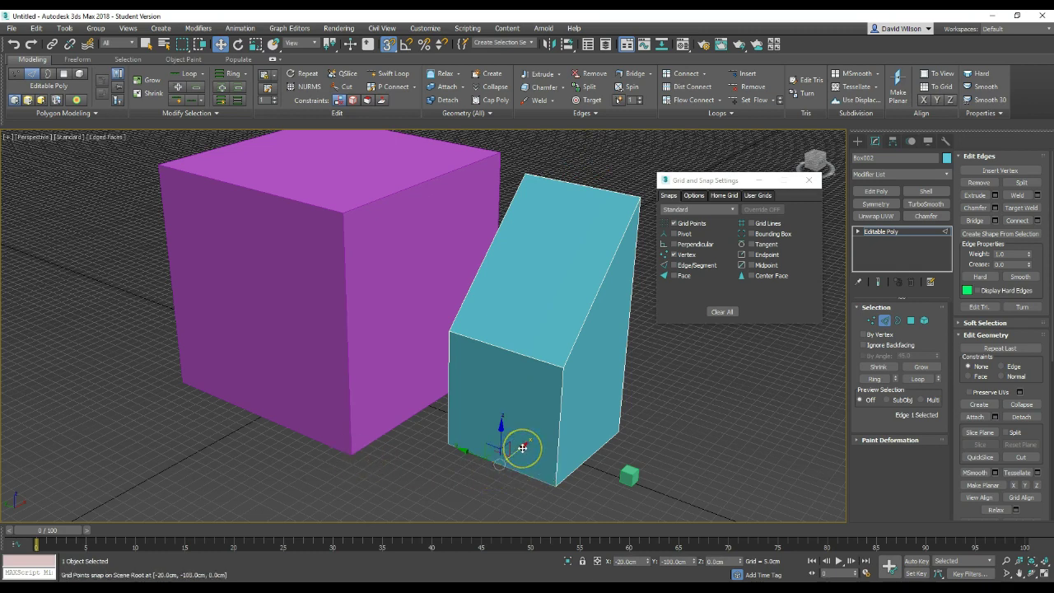
left_click_drag(502, 461, 536, 447)
middle_click_drag(536, 447, 510, 447, "alt")
scroll(540, 420, "down", 2)
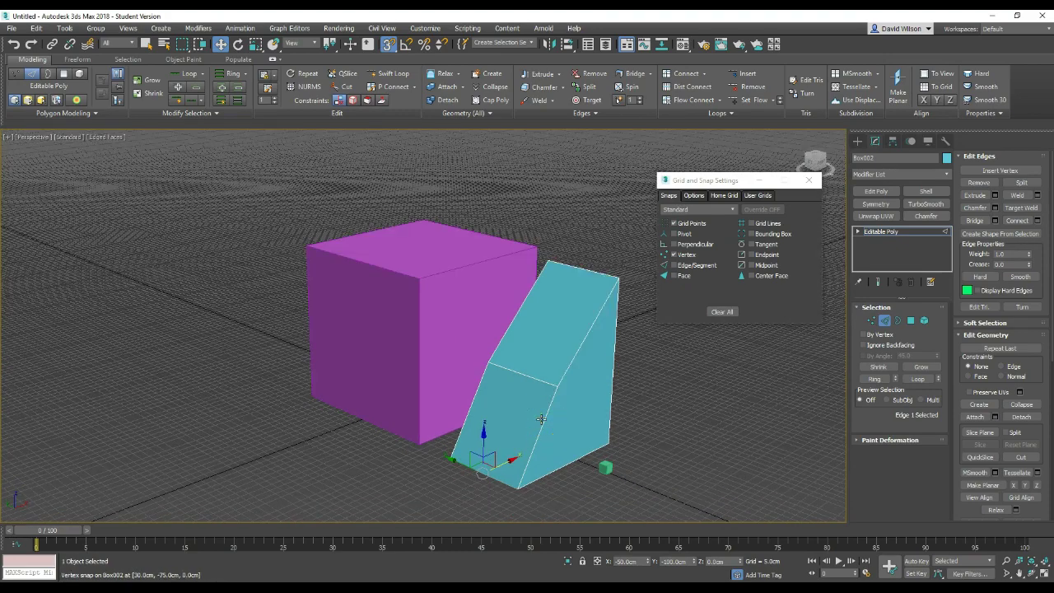
scroll(446, 419, "up", 1)
scroll(447, 419, "down", 1)
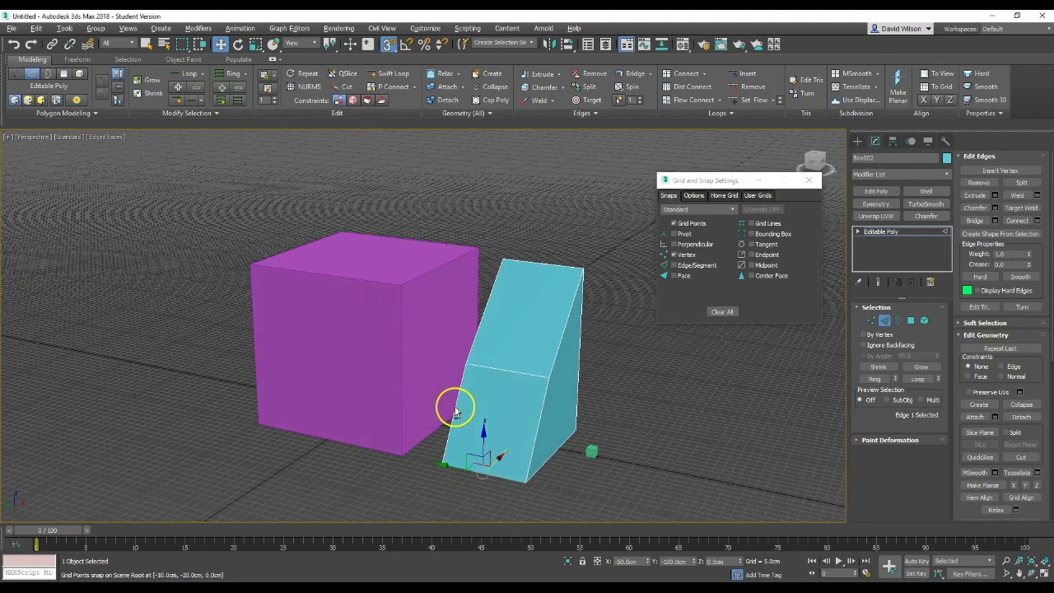
scroll(601, 453, "up", 5)
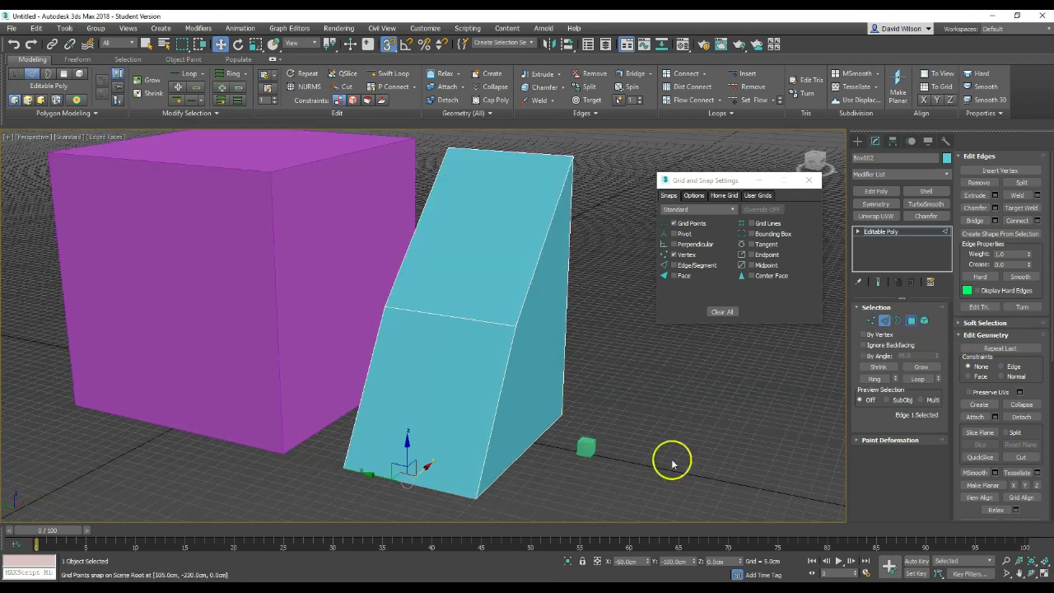
Step: Leave the blue box's sub-object editing, select the small green box and convert it to an Editable Poly
key("4")
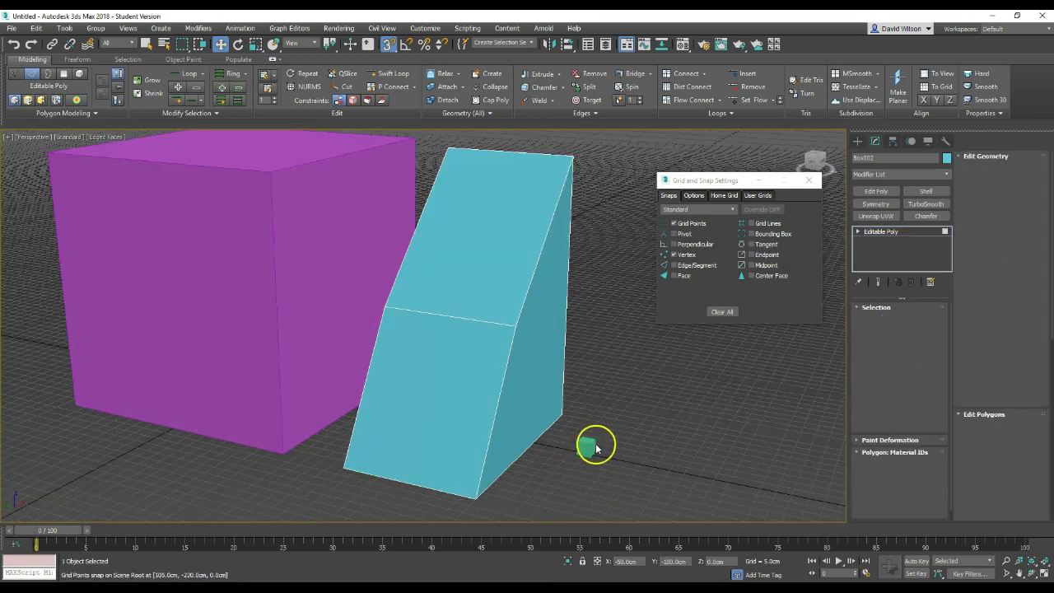
left_click(910, 320)
left_click(585, 444)
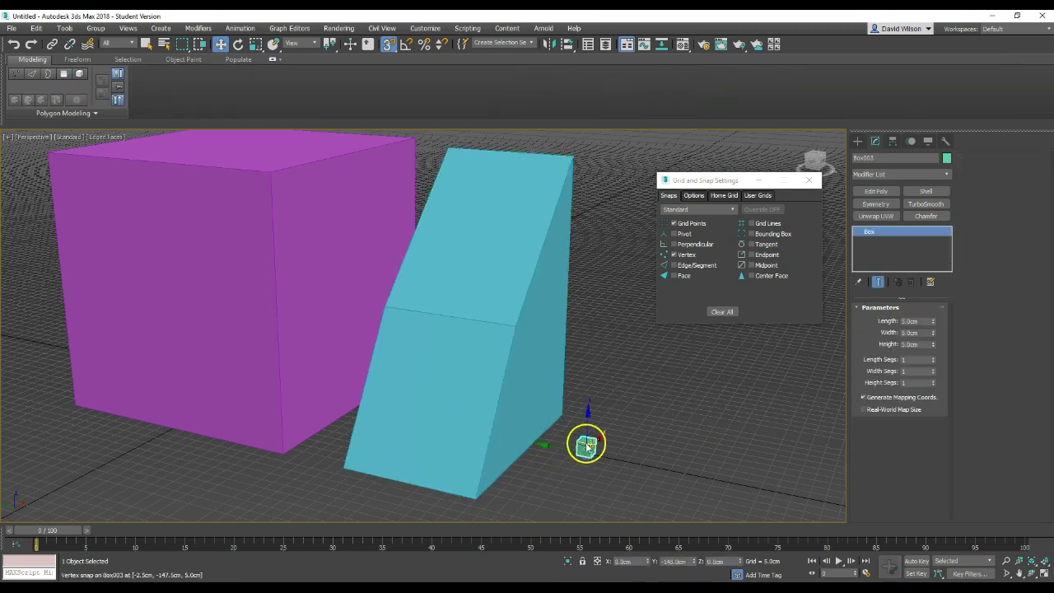
right_click(583, 442)
mouse_move(630, 553)
left_click(710, 547)
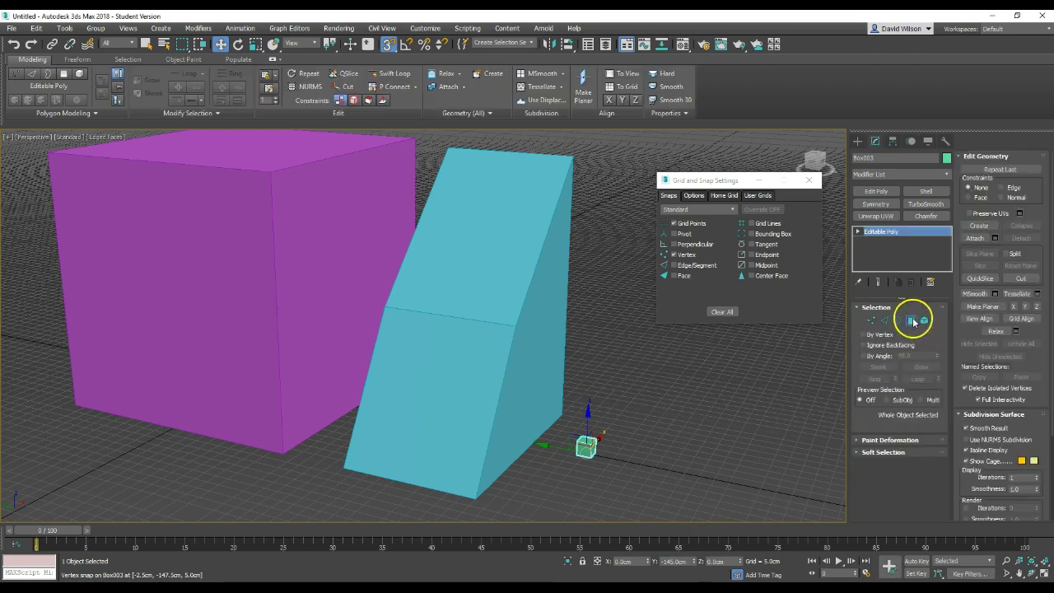
Step: Select the green box's top polygon and raise it along Z to 100 cm, snapping to the blue box's top corner
left_click(910, 320)
left_click(584, 441)
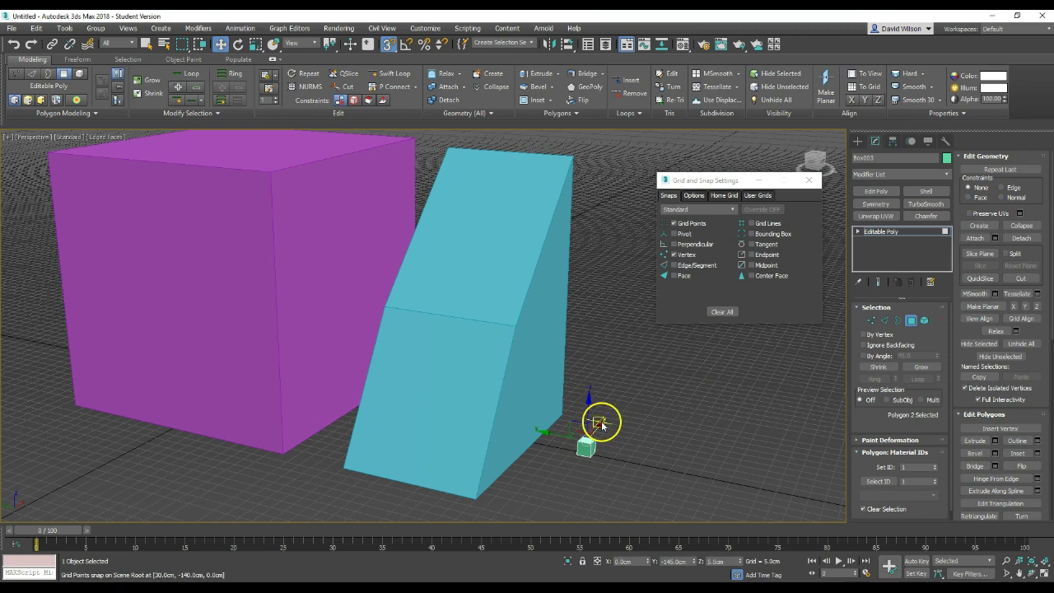
left_click_drag(589, 400, 574, 158)
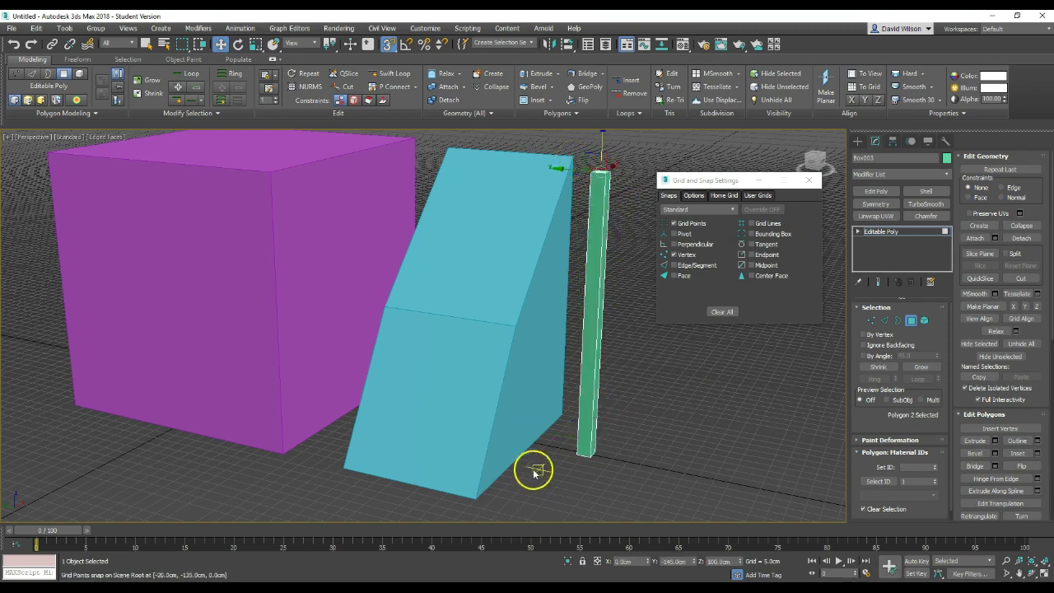
Step: Select the green box's tall front polygon and move it along X to -50 cm, snapping to the blue box's lower front corner
left_click(584, 371)
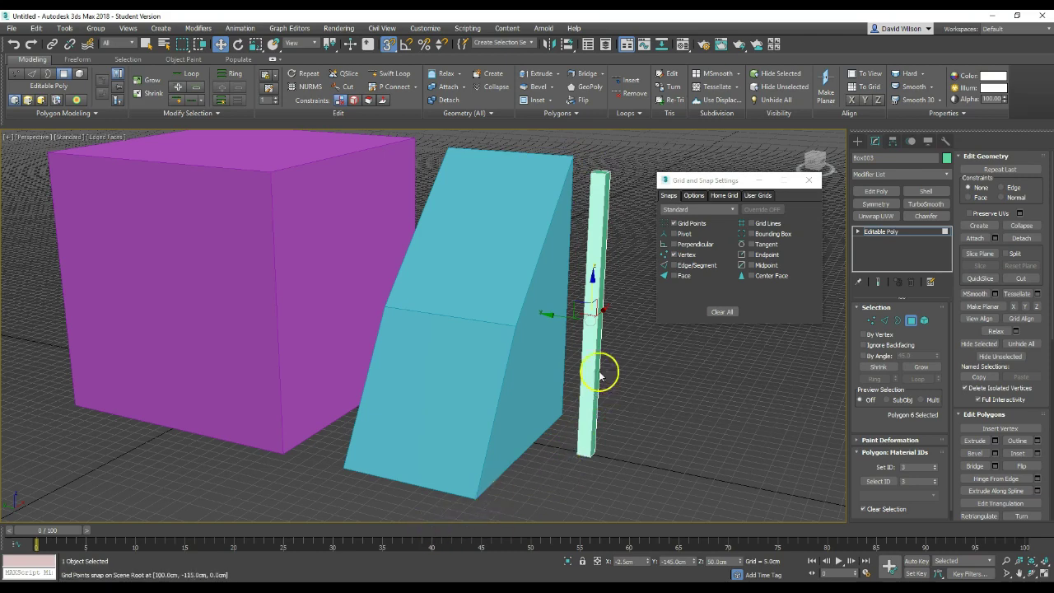
left_click_drag(605, 310, 505, 497)
middle_click_drag(504, 496, 482, 435, "alt")
scroll(482, 435, "down", 5)
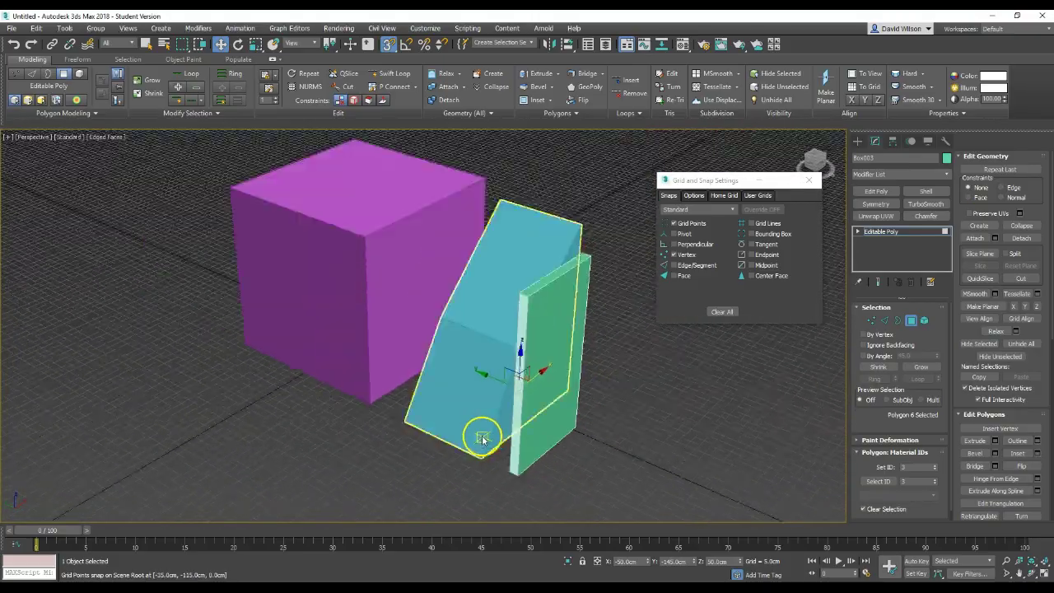
middle_click_drag(557, 414, 581, 388, "alt")
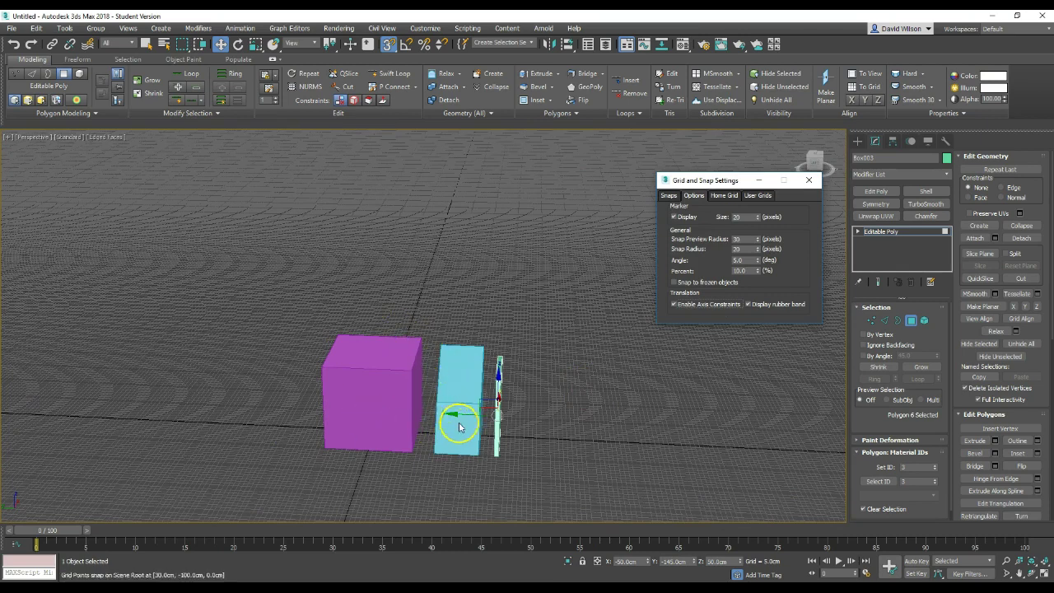
Step: Leave polygon editing, disable axis constraints, and snap the blue box's lower front corner onto the purple box's nearest top front corner
left_click(910, 320)
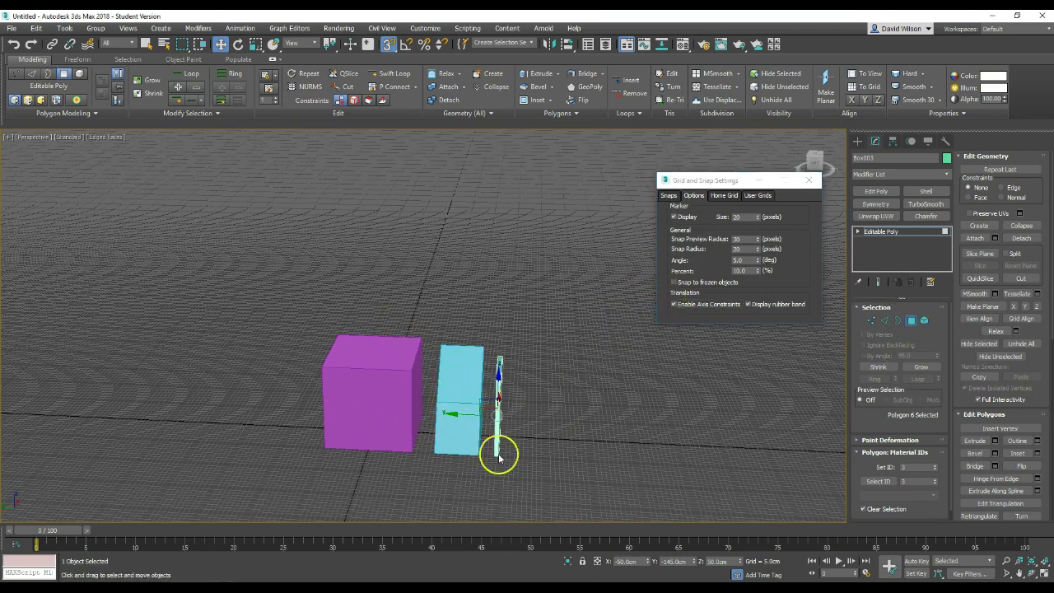
left_click(440, 449)
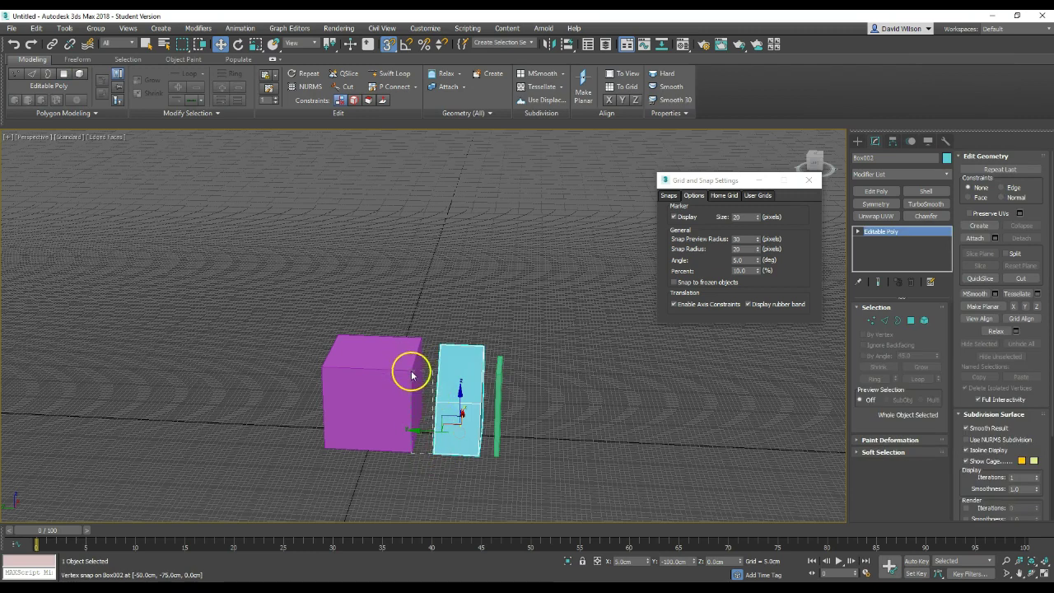
left_click(412, 376, "ctrl")
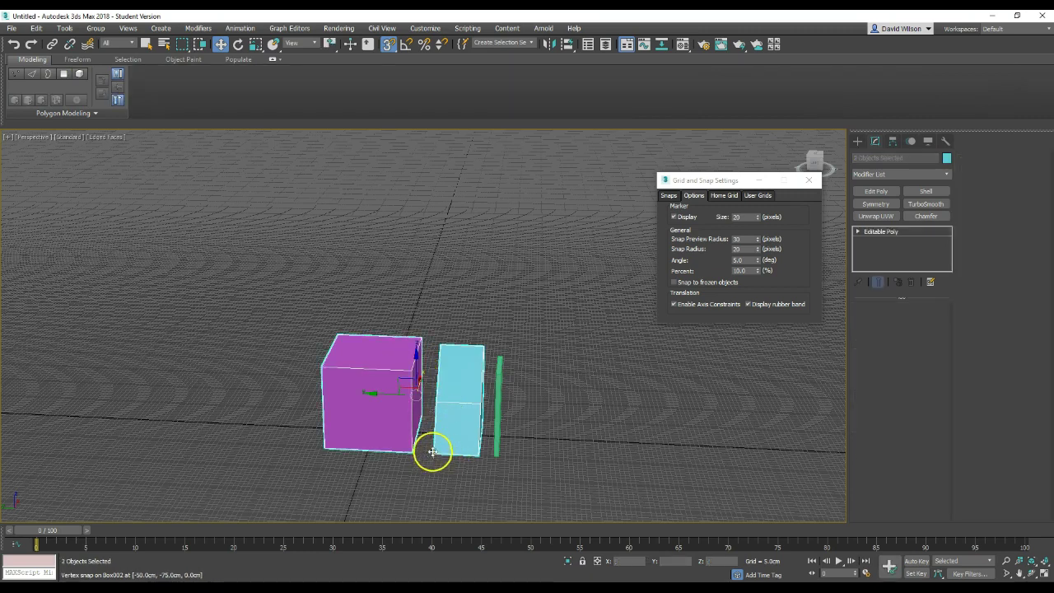
left_click(412, 382, "alt")
left_click(403, 374)
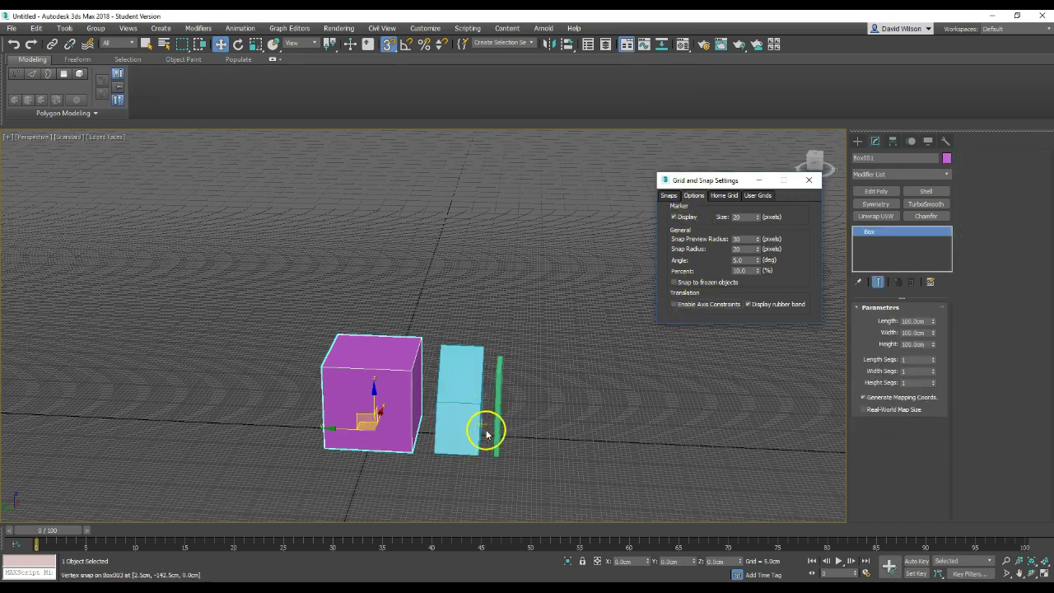
left_click_drag(429, 440, 419, 360)
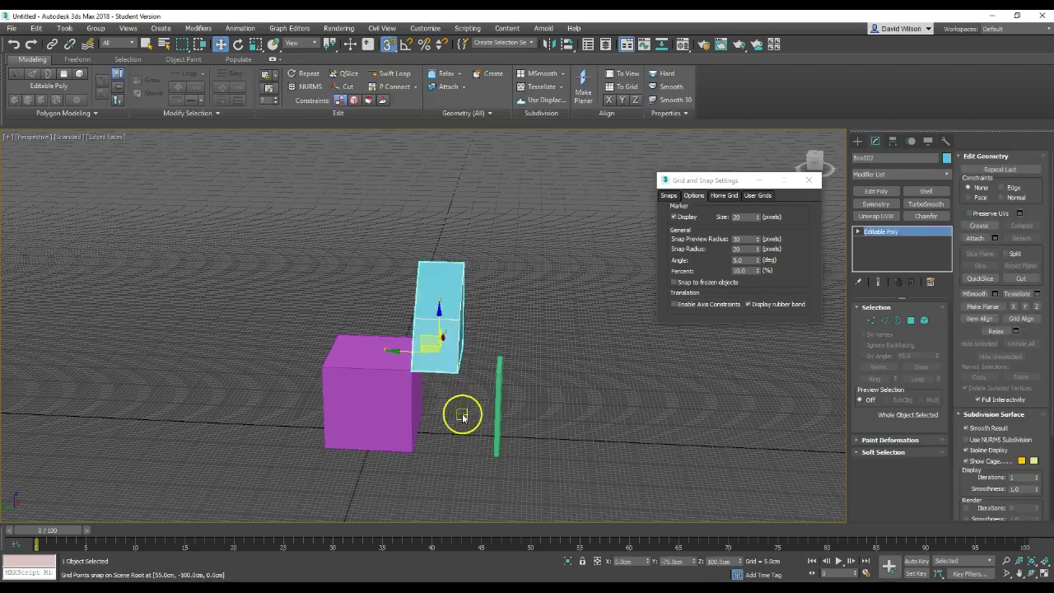